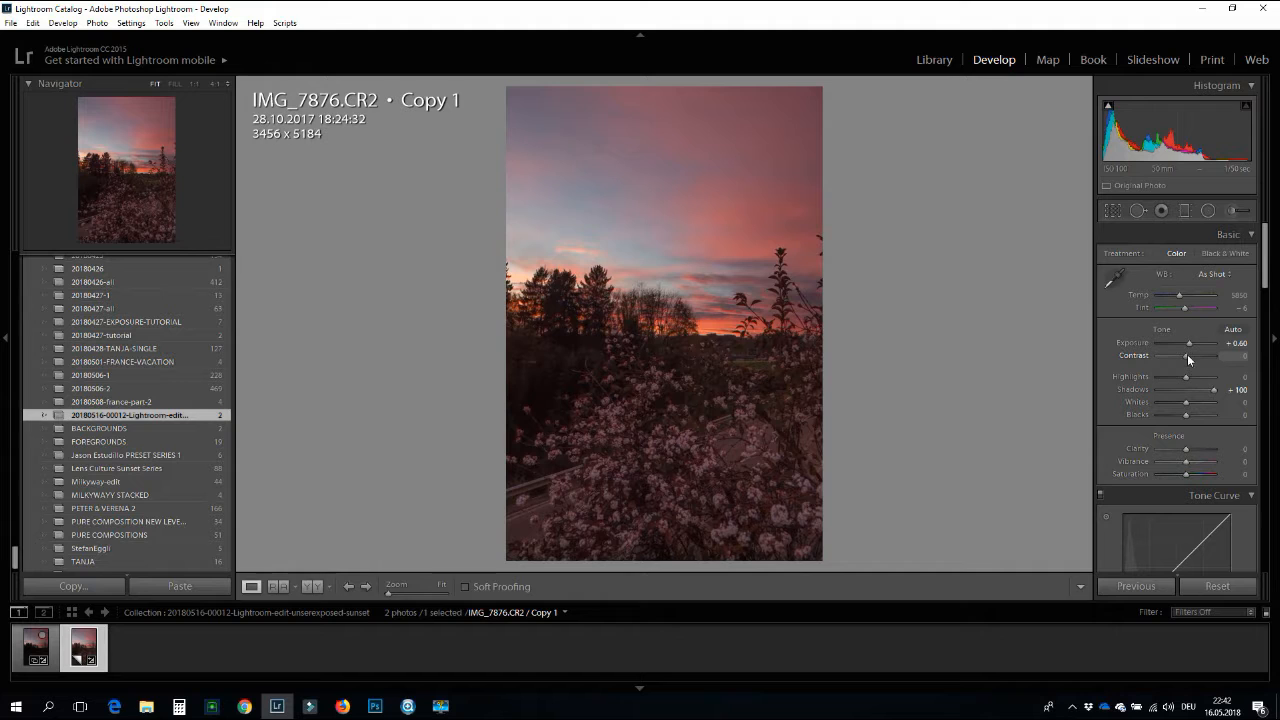
Step: Set the photo's overall contrast to +45 and its highlights to -48
left_click_drag(1187, 358, 1197, 358)
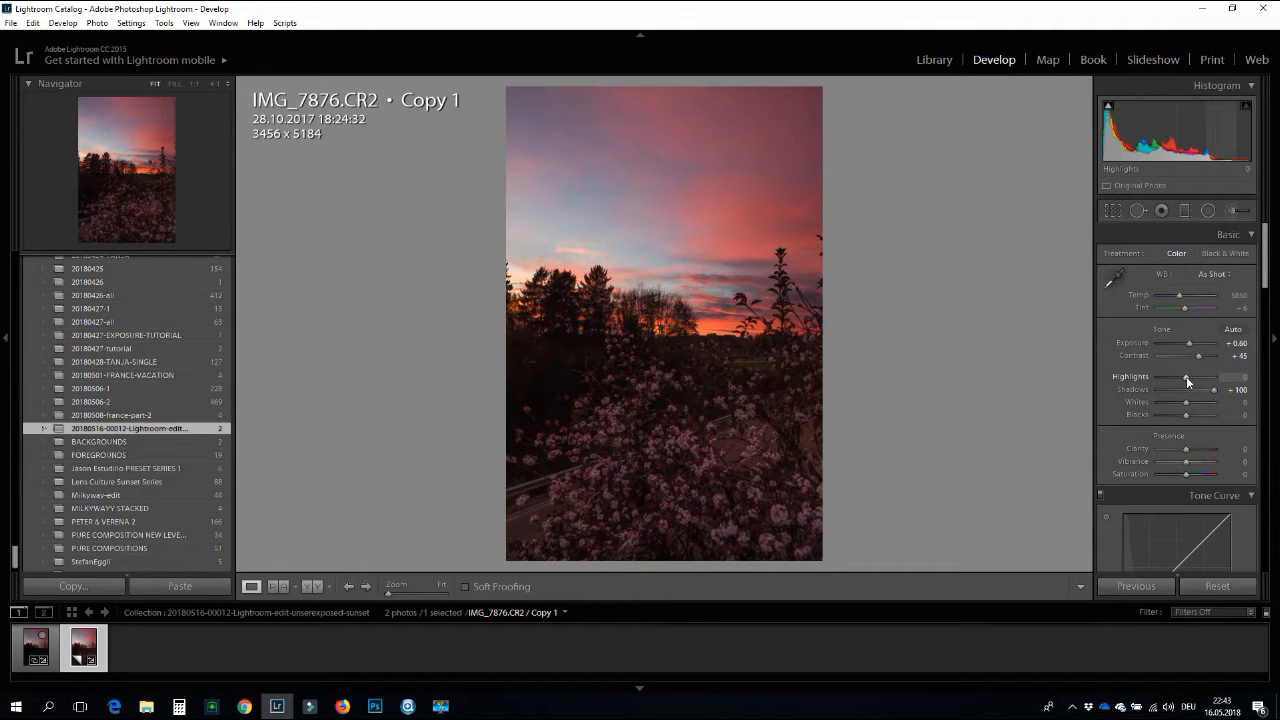
mouse_move(1187, 378)
left_mouse_down()
mouse_move(1201, 375)
mouse_move(1145, 380)
mouse_move(1183, 380)
left_mouse_up()
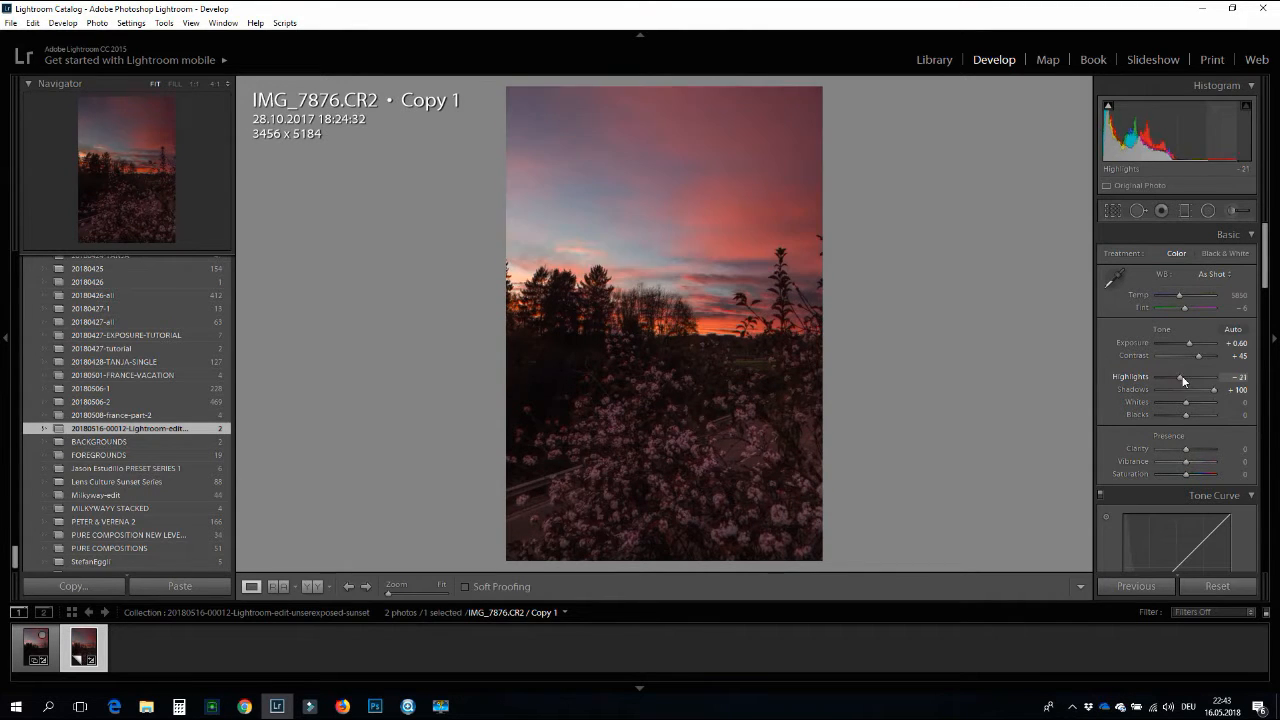
double_click(1131, 379)
left_click_drag(1182, 376, 1175, 376)
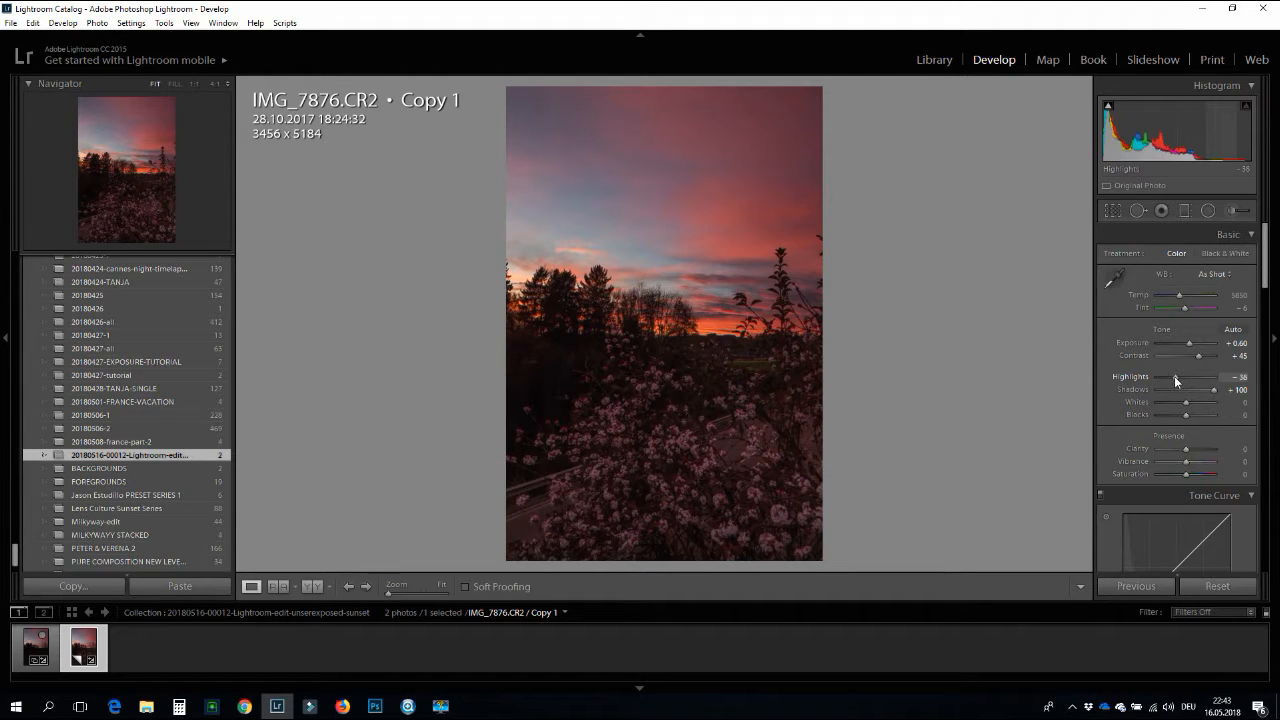
left_click_drag(1175, 377, 1173, 383)
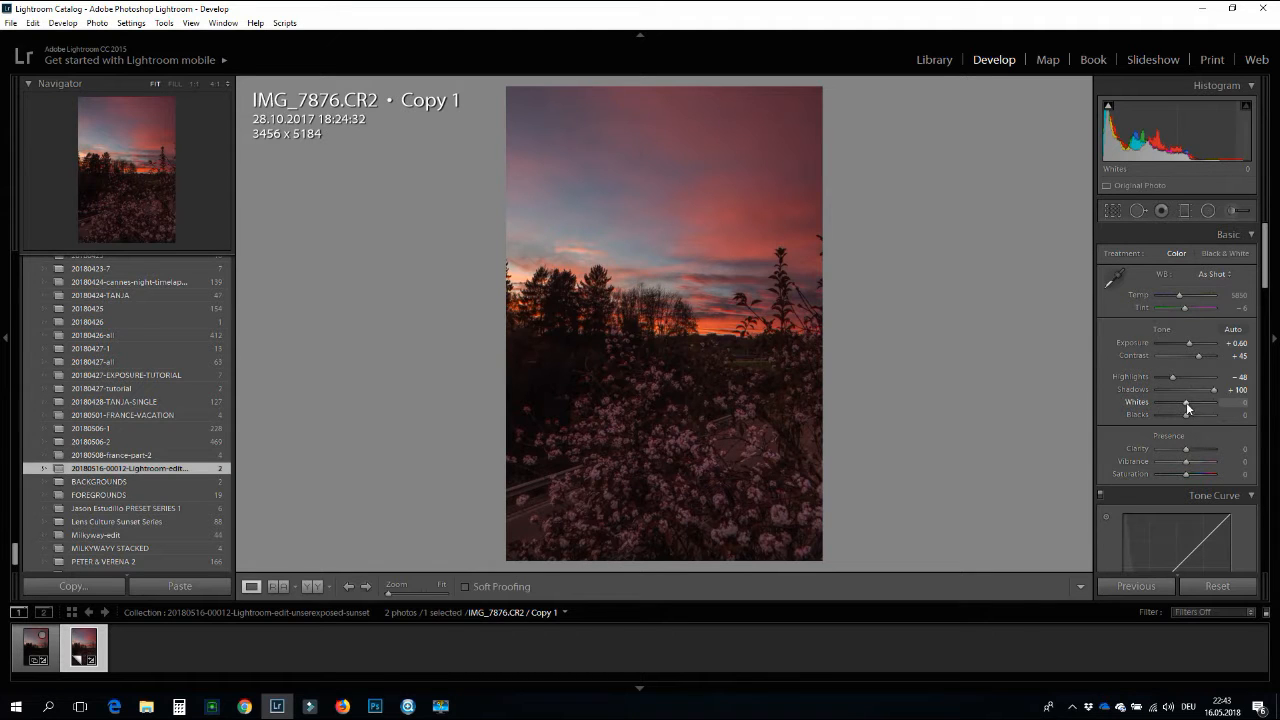
Step: Raise the photo's overall whites to +40 and its clarity to +50
left_click_drag(1189, 402, 1200, 402)
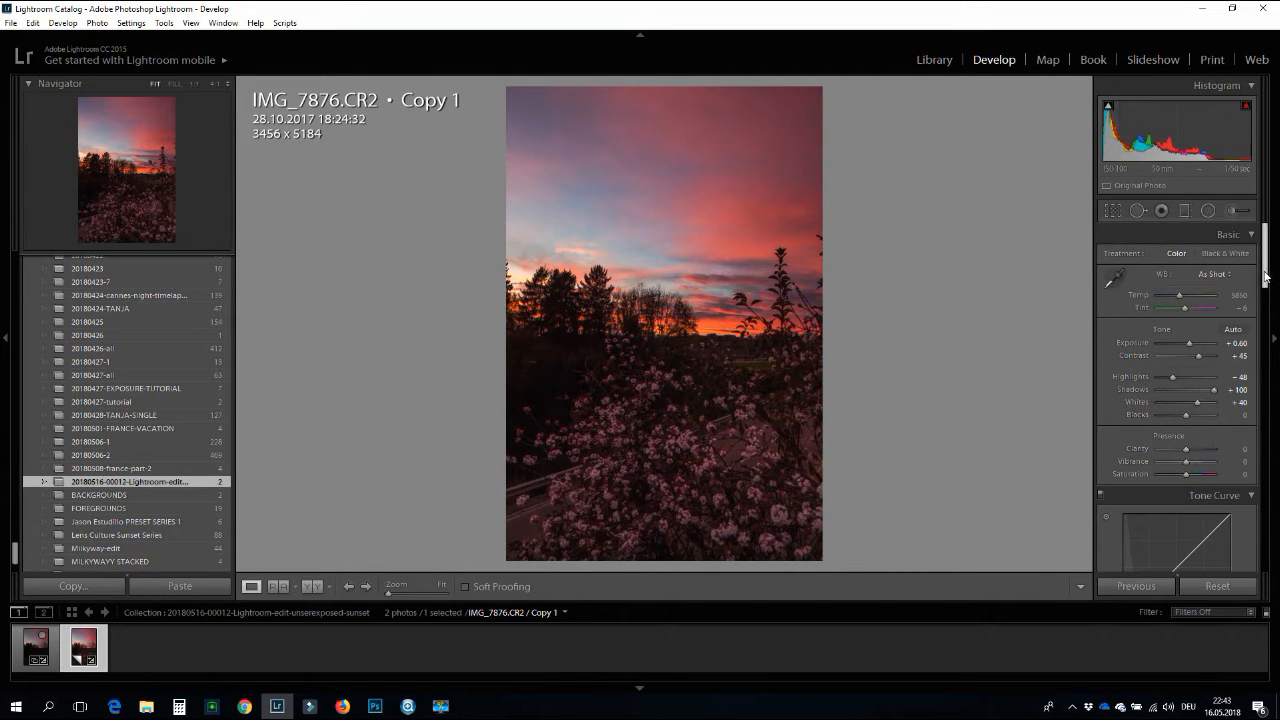
scroll(1190, 360, "down", 3)
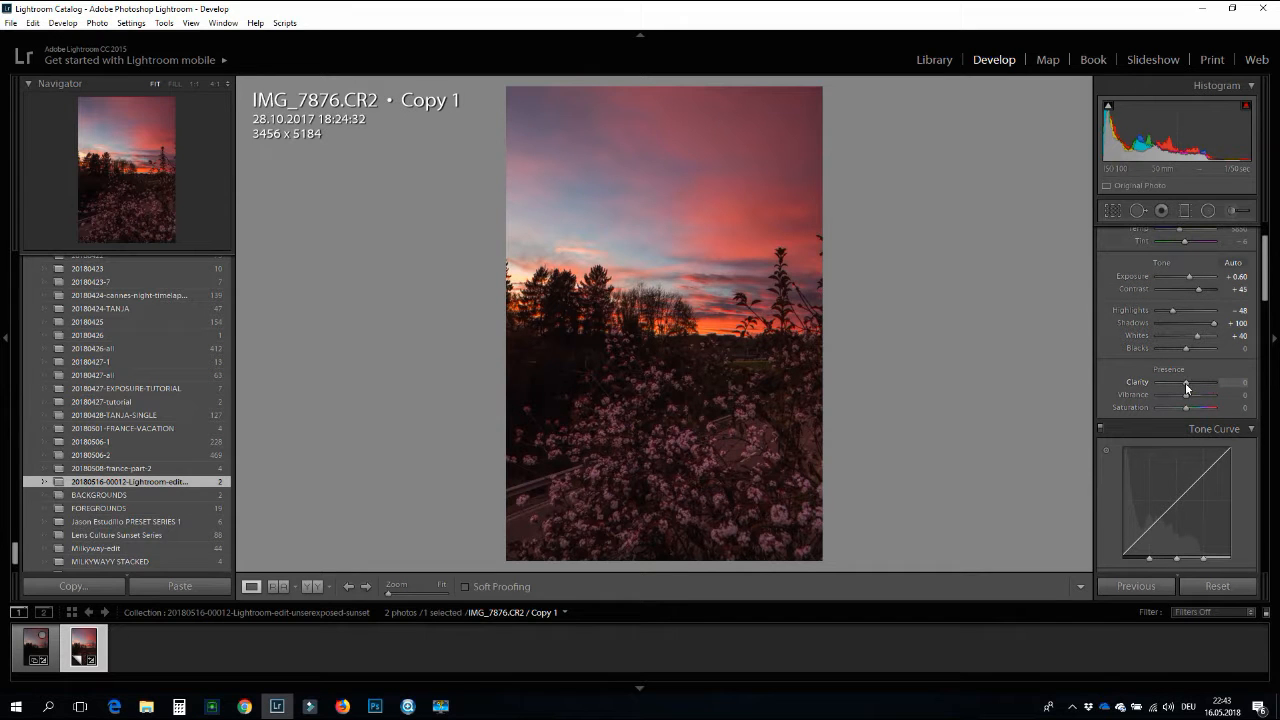
left_click_drag(1186, 382, 1201, 385)
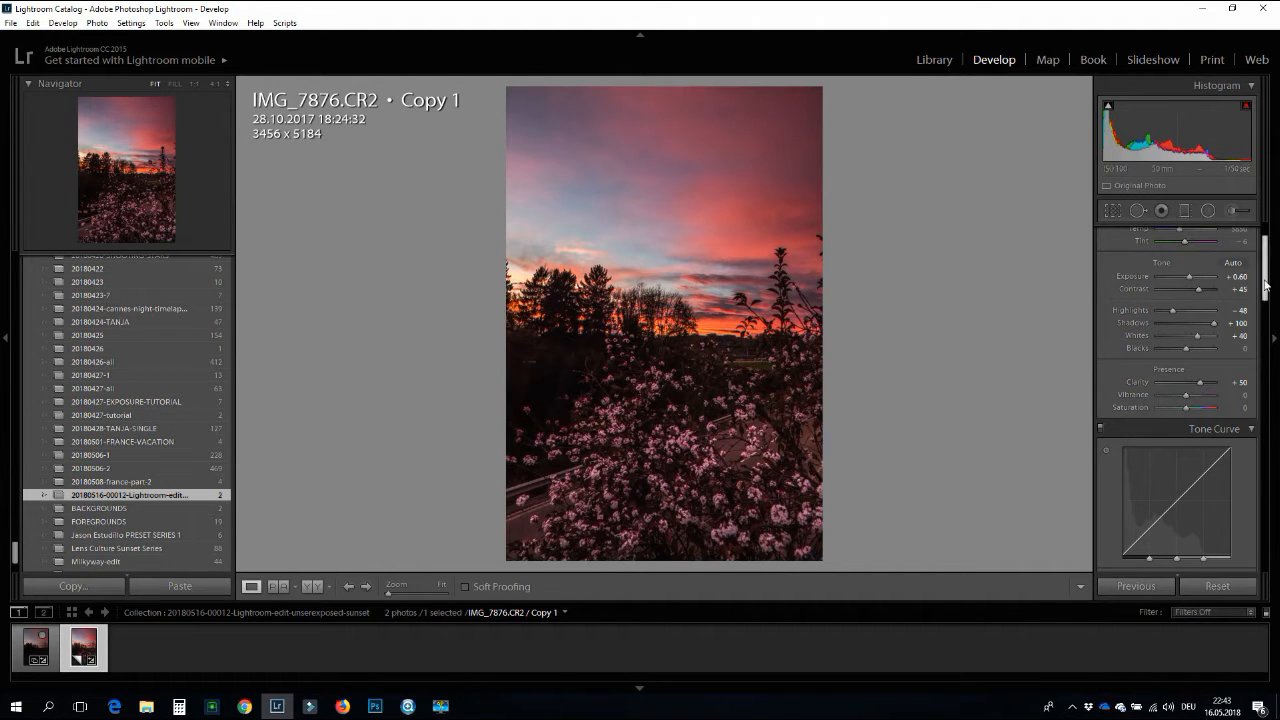
Step: Adjust the tone curve regions to Highlights +44, Lights +15, Darks +28 and Shadows +44
left_click_drag(1265, 285, 1265, 320)
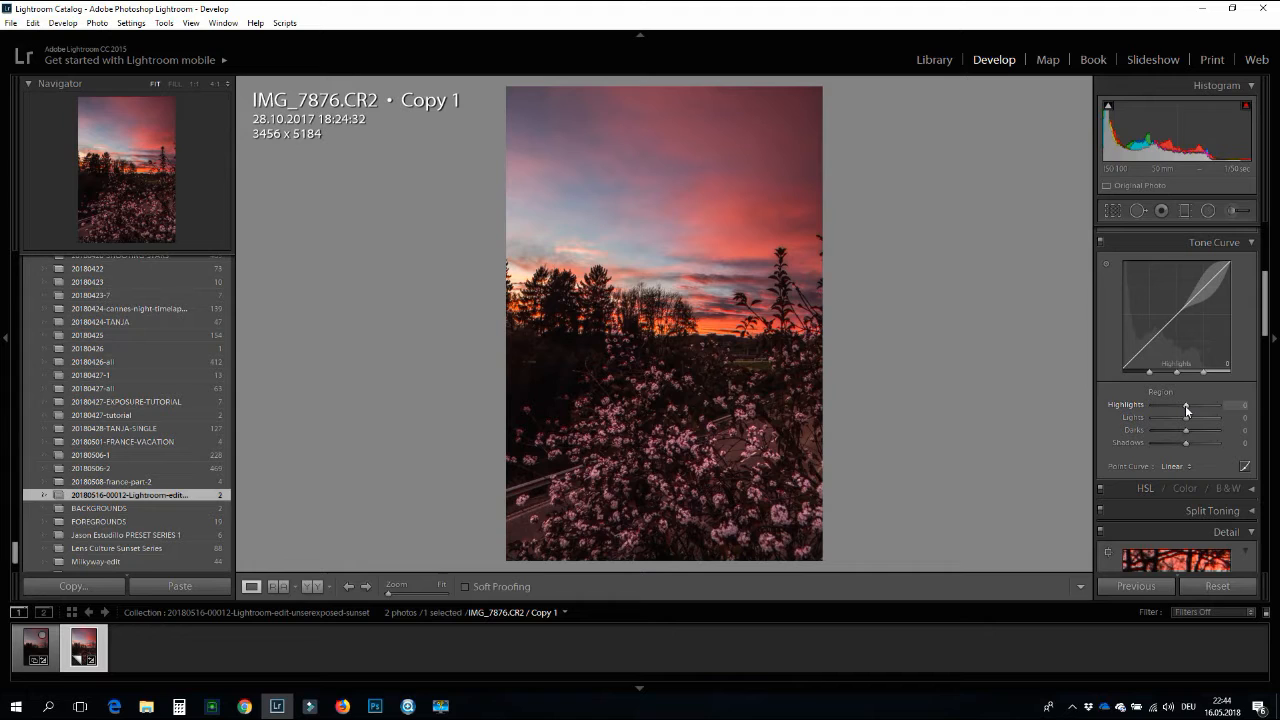
mouse_move(1187, 405)
left_mouse_down()
mouse_move(1167, 404)
mouse_move(1201, 406)
left_mouse_up()
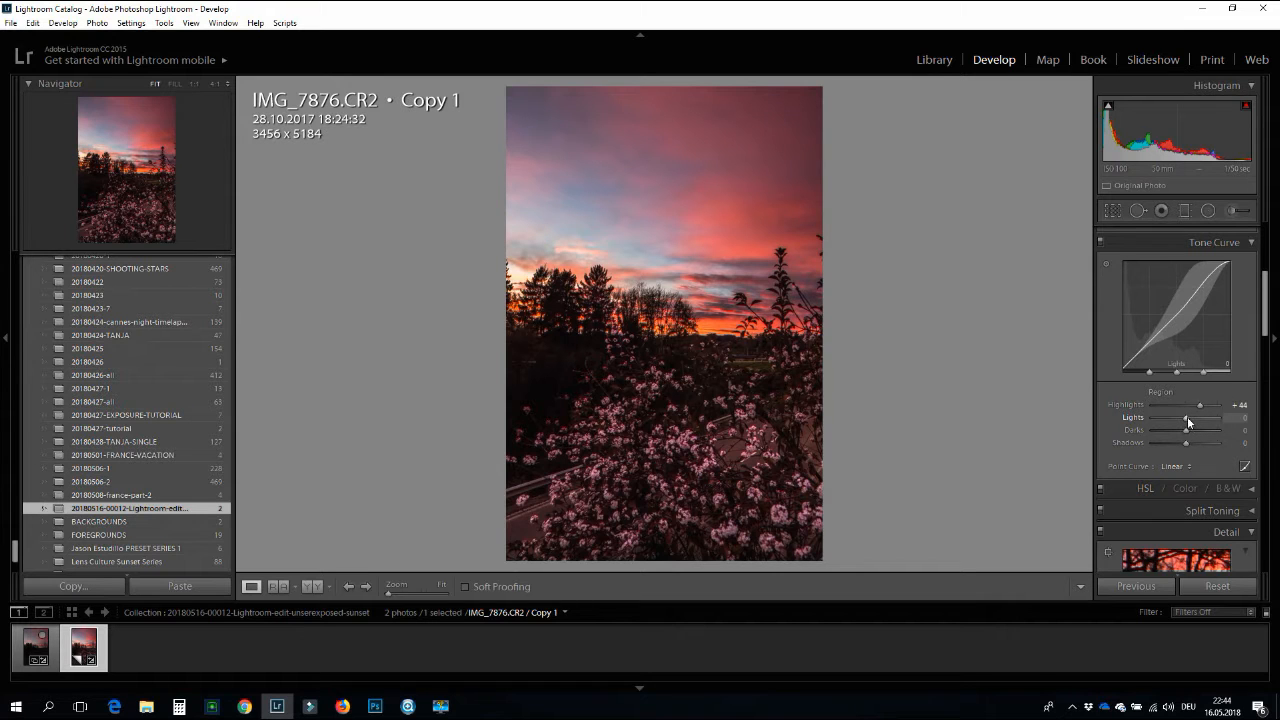
left_click_drag(1187, 419, 1200, 443)
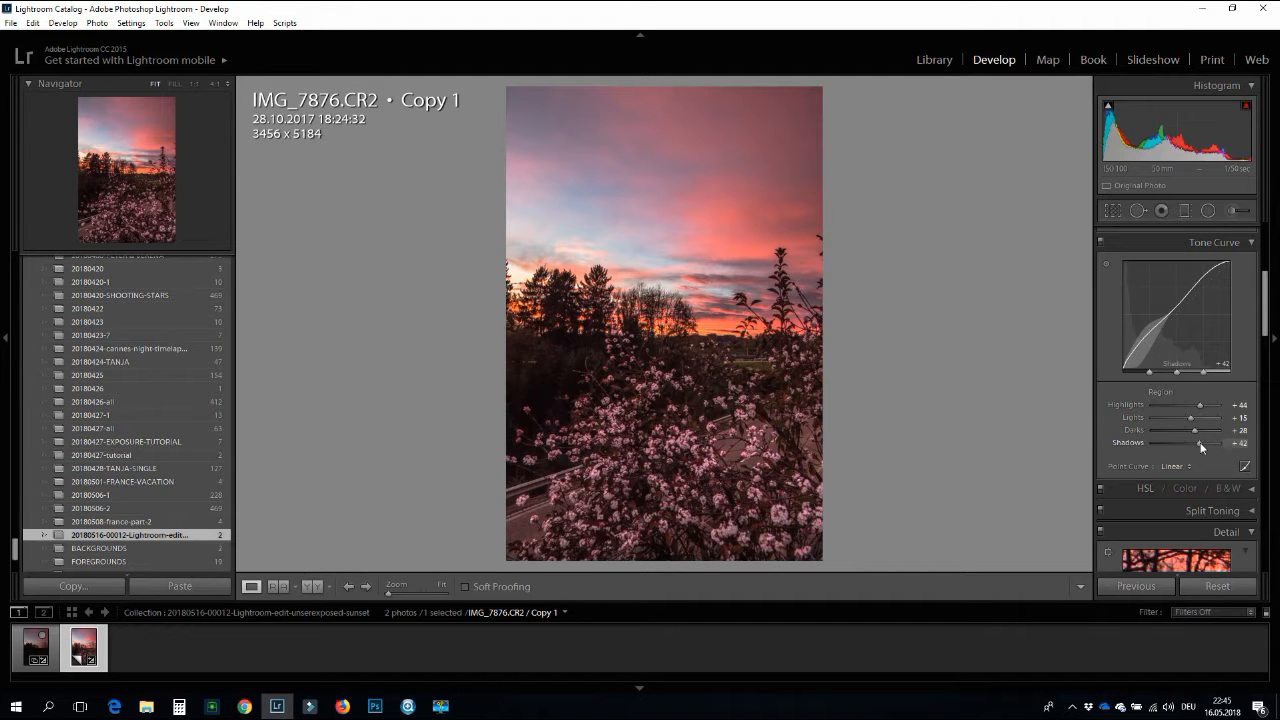
left_click_drag(1201, 447, 1126, 445)
double_click(1128, 443)
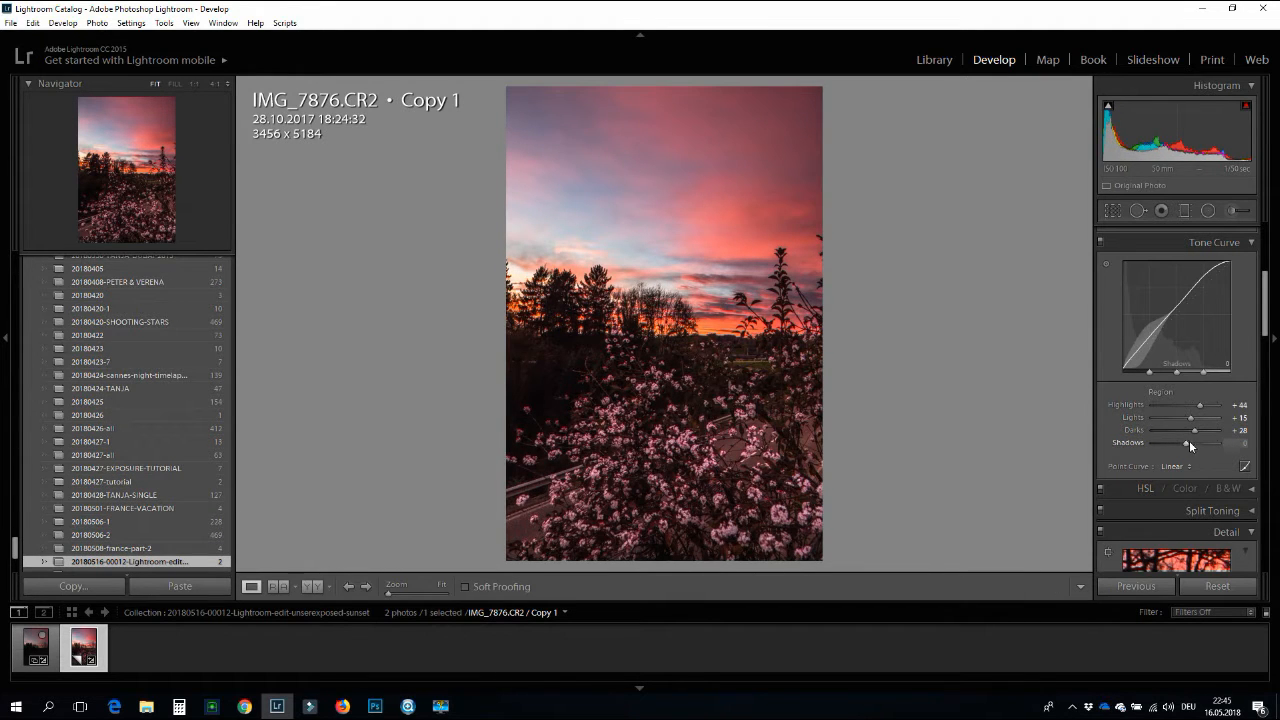
left_click_drag(1186, 442, 1202, 448)
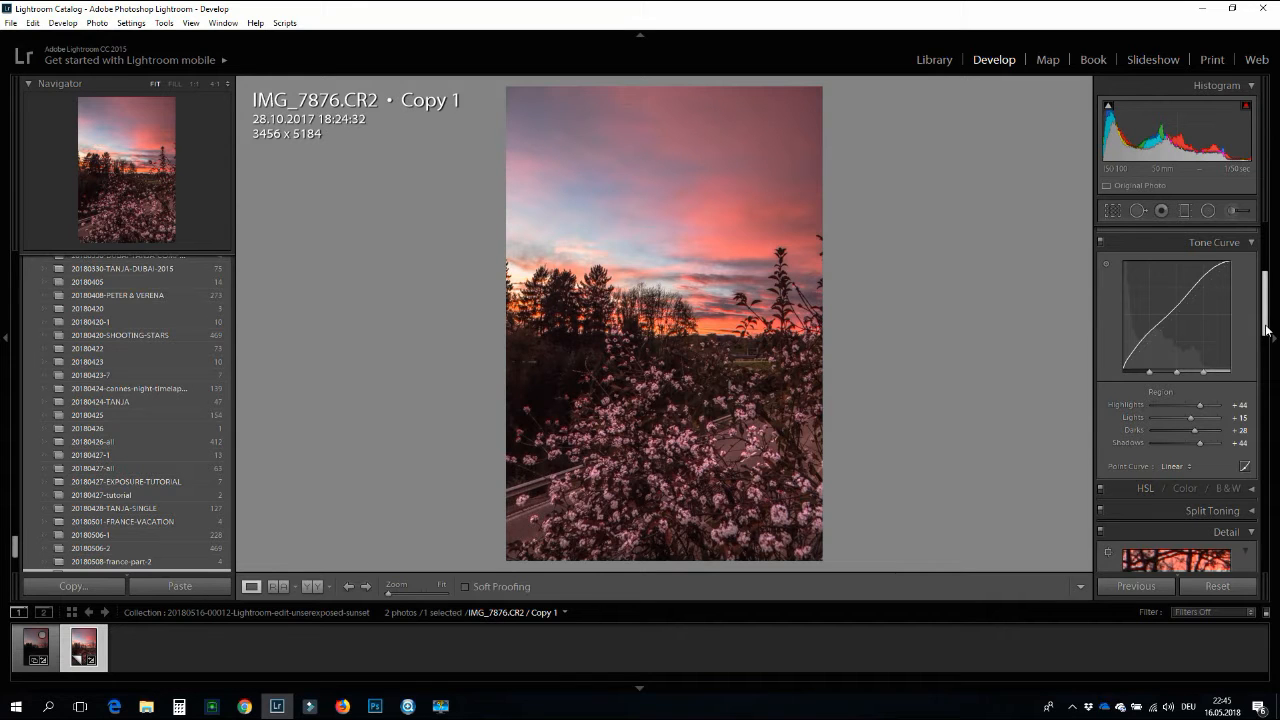
Step: Set the photo's overall vibrance to +29
left_click_drag(1266, 330, 1264, 289)
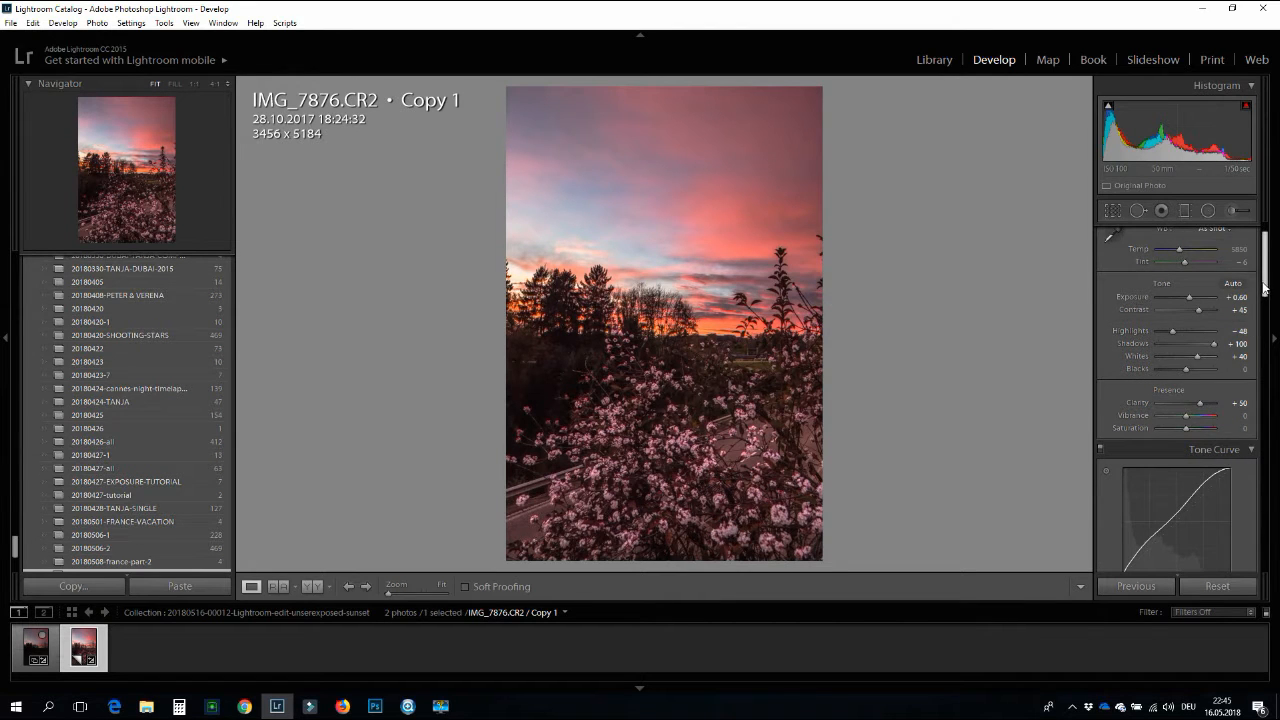
scroll(1205, 400, "up", 1)
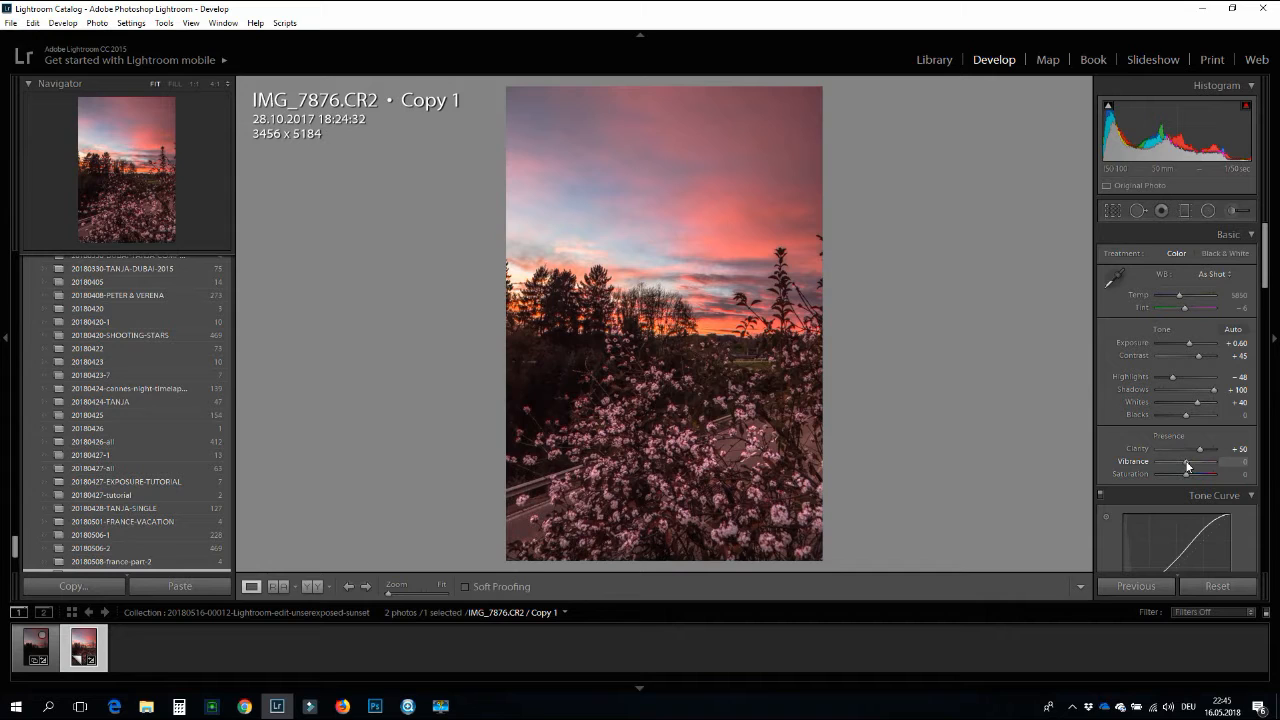
left_click_drag(1185, 460, 1178, 462)
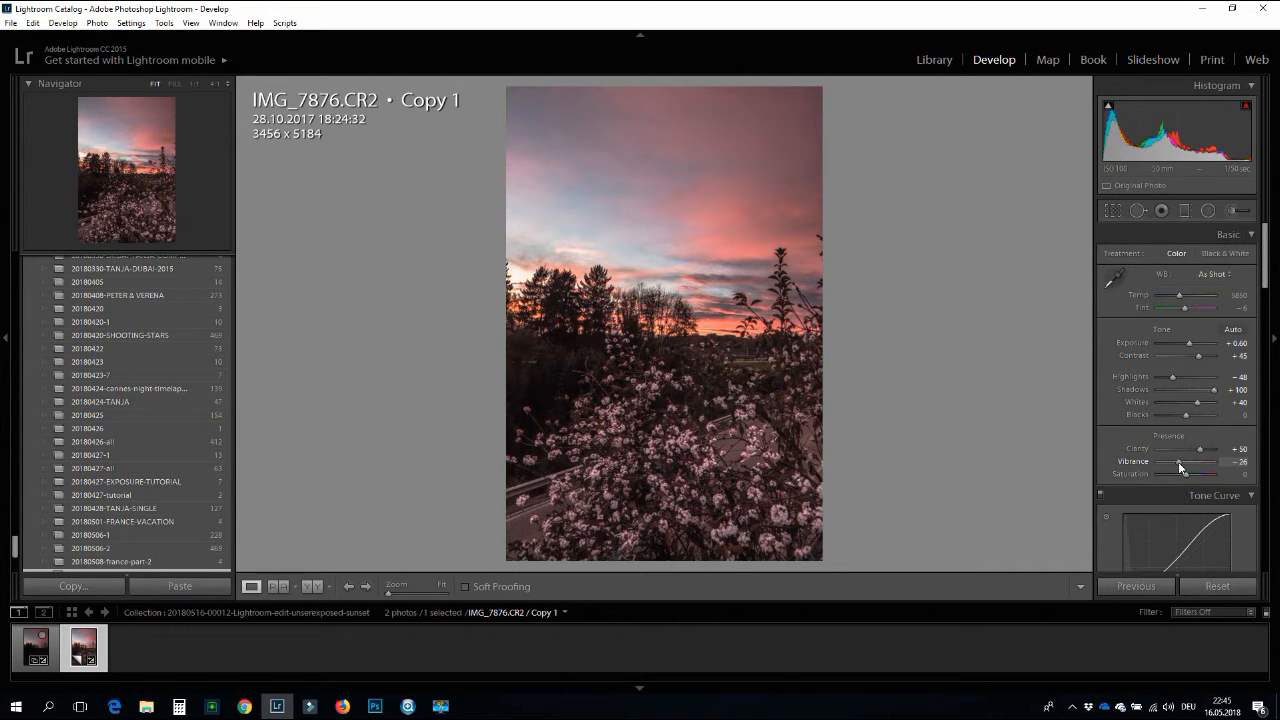
left_click_drag(1178, 463, 1188, 462)
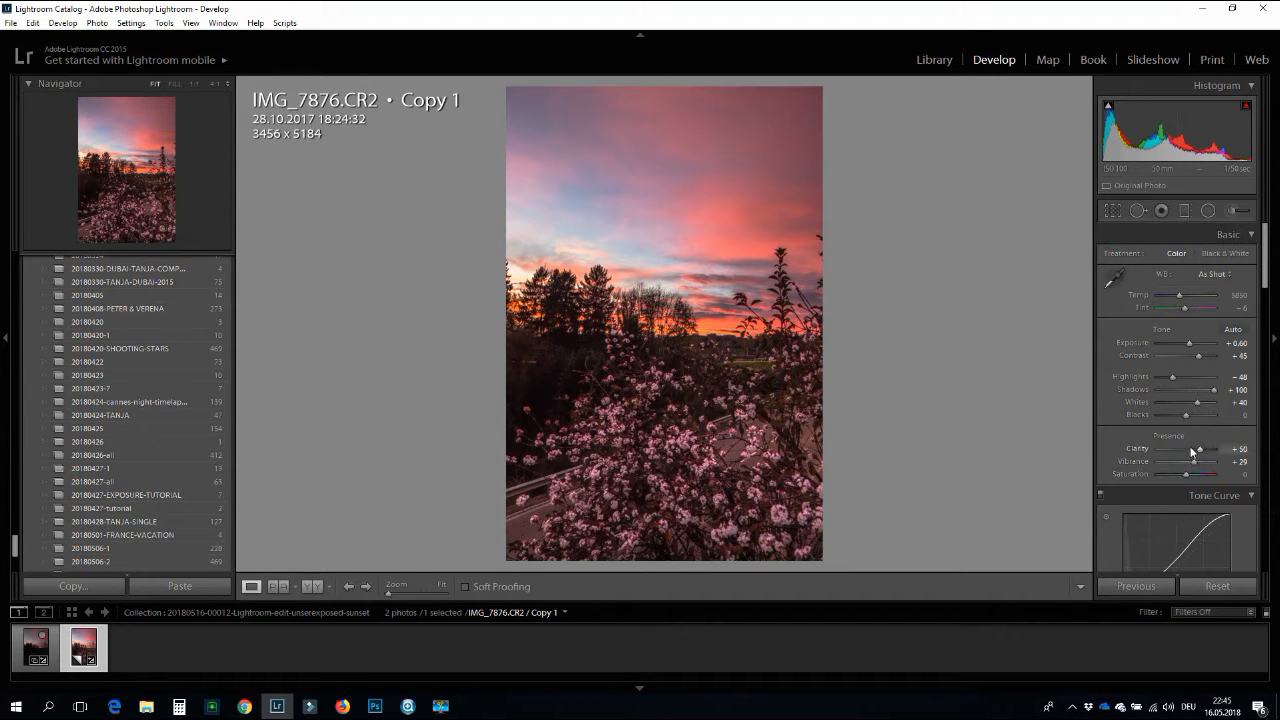
Step: Reset the graduated filter's highlights to 0 and draw the filter from the sky down across the tree line at the horizon
left_click(1185, 211)
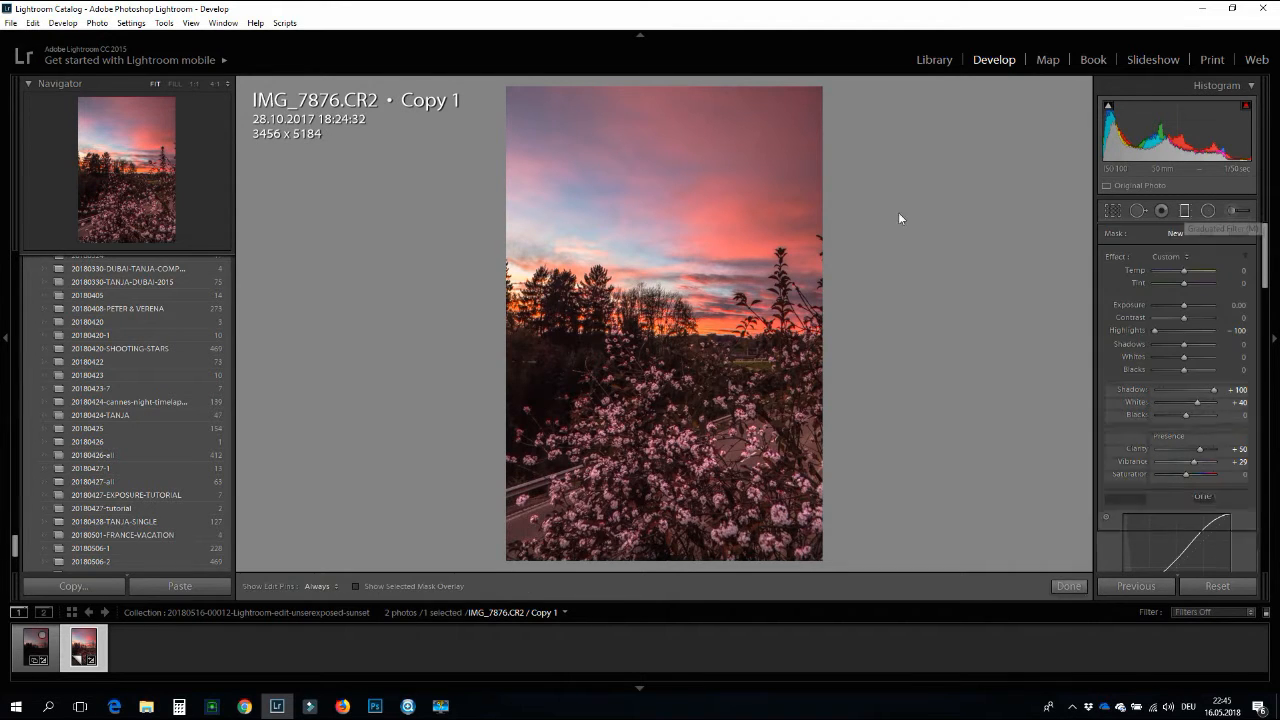
double_click(1138, 331)
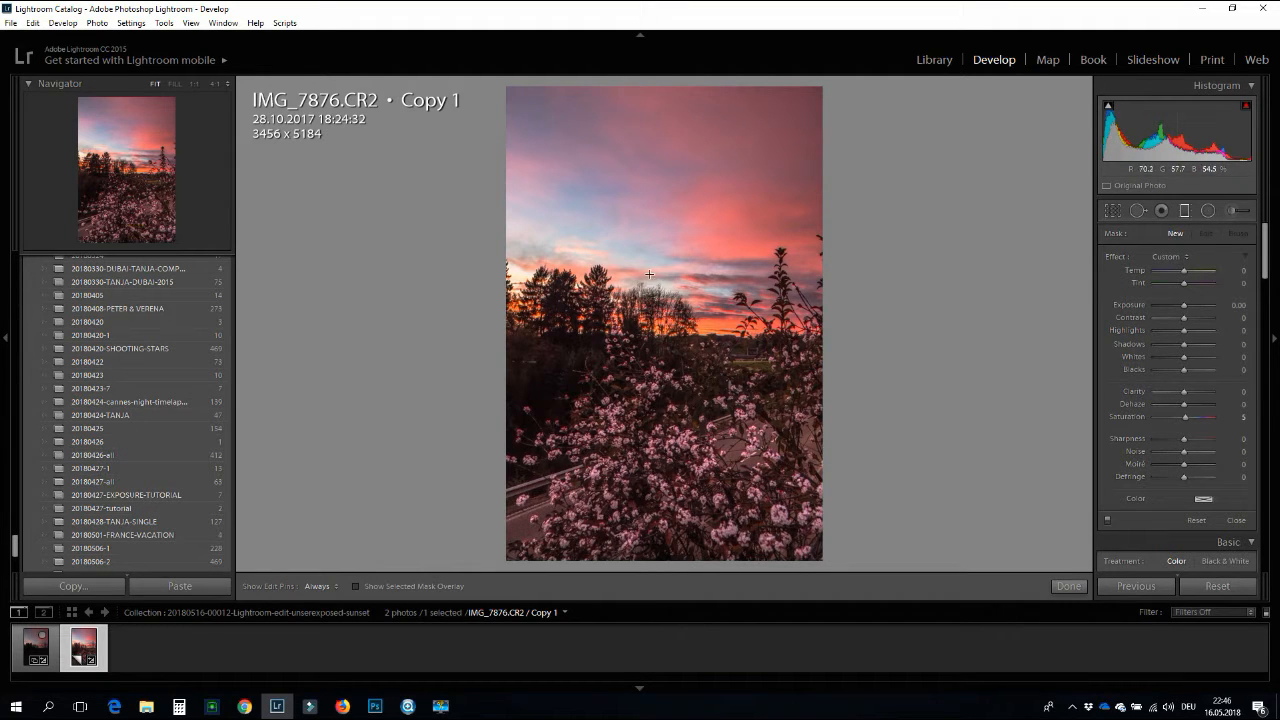
left_click_drag(650, 274, 650, 387)
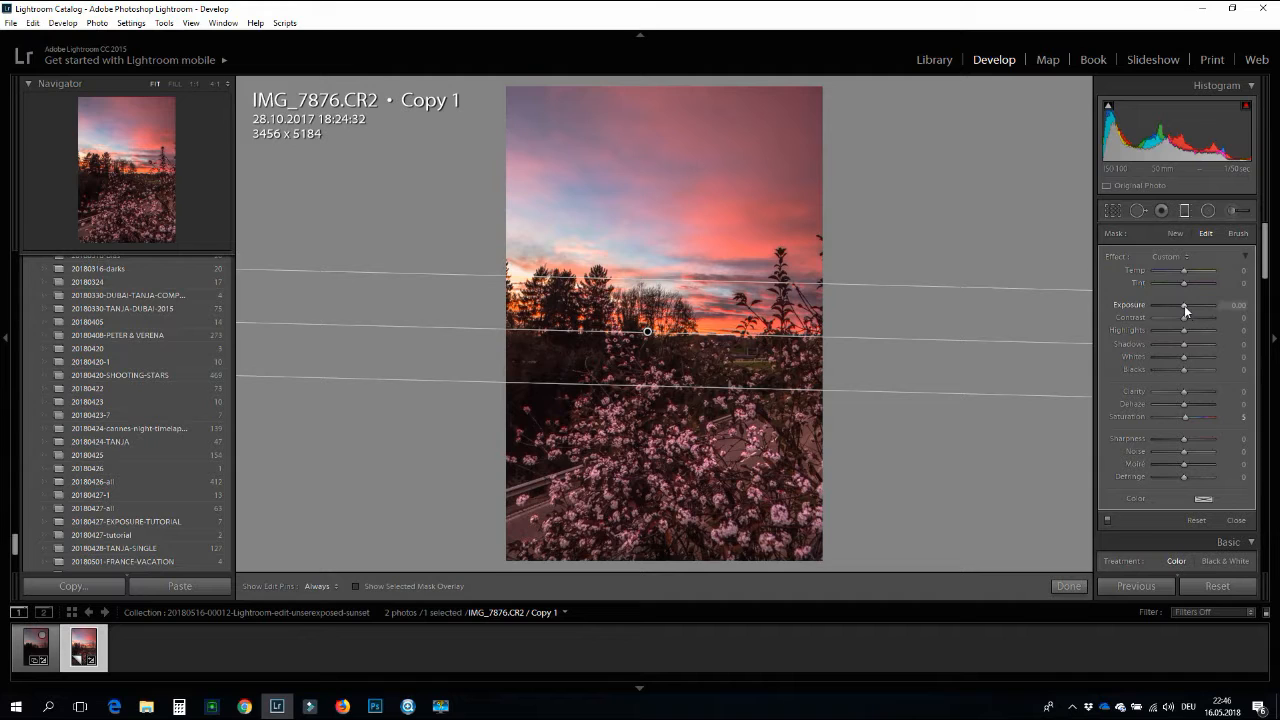
Step: Set the sky's graduated filter to exposure -0.32, contrast 59 and highlights -3
left_click_drag(1184, 306, 1182, 306)
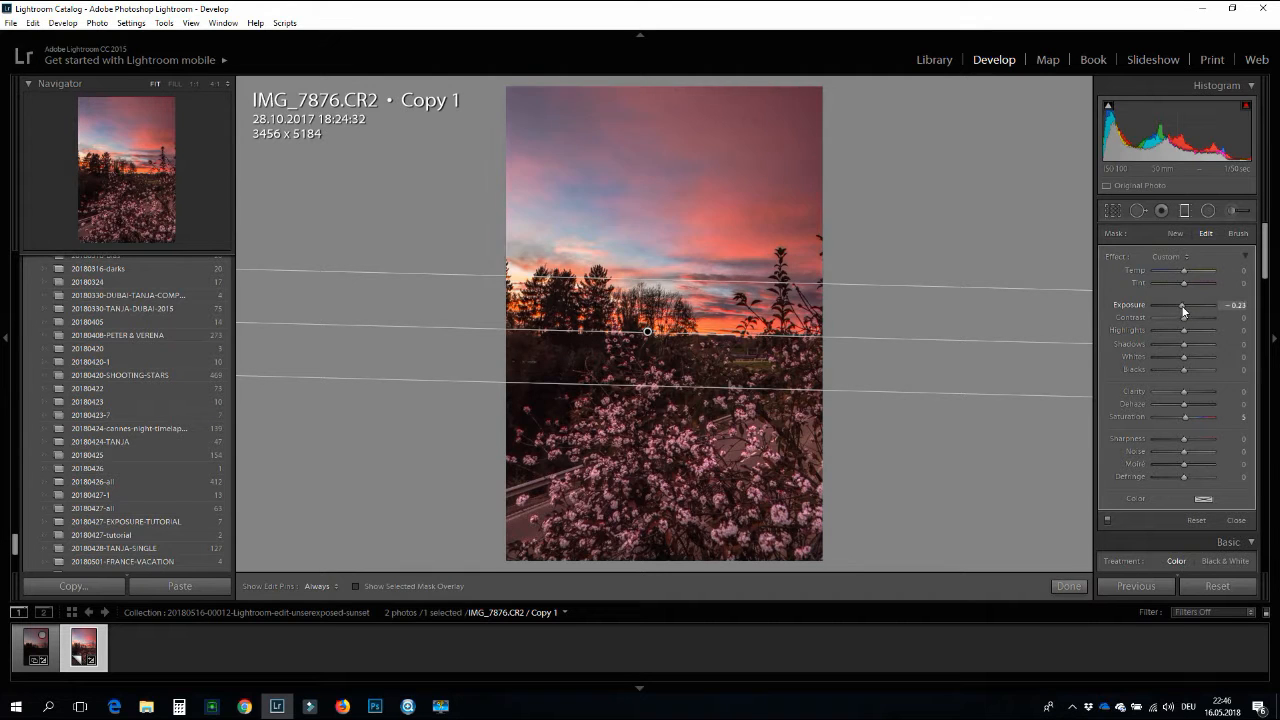
left_click_drag(1184, 317, 1199, 317)
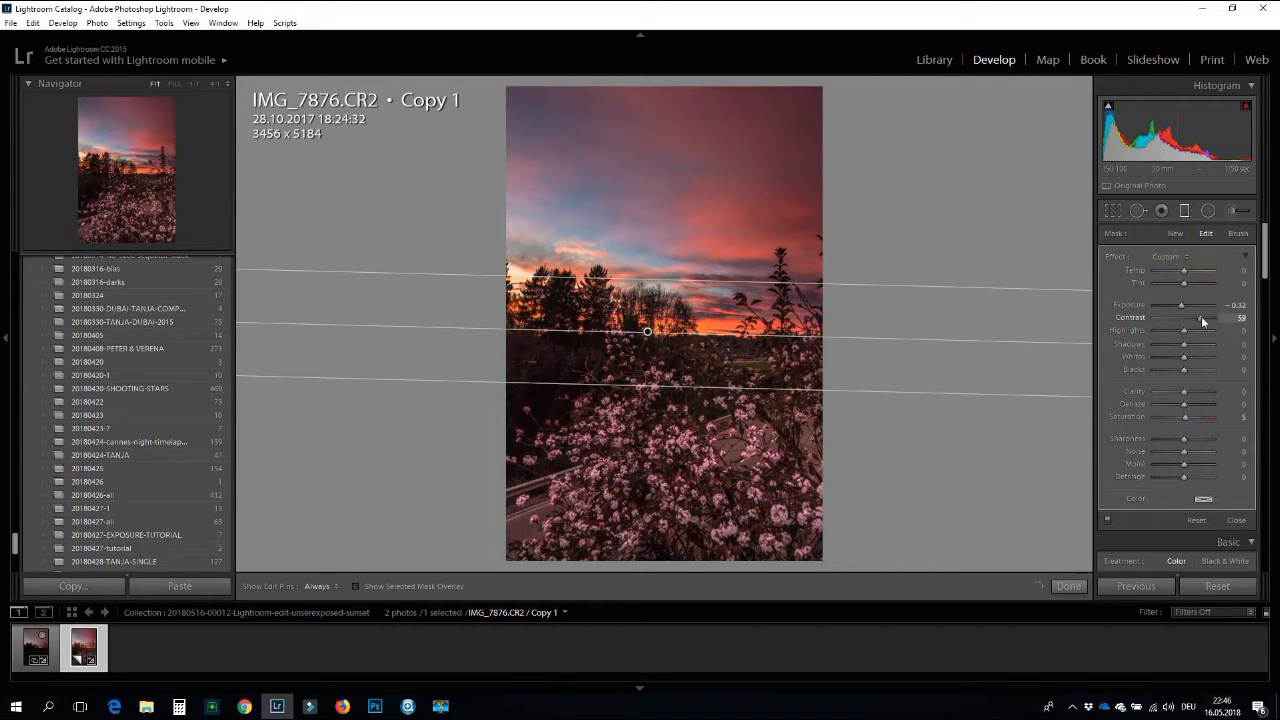
mouse_move(1184, 330)
left_mouse_down()
mouse_move(1198, 335)
mouse_move(1182, 332)
left_mouse_up()
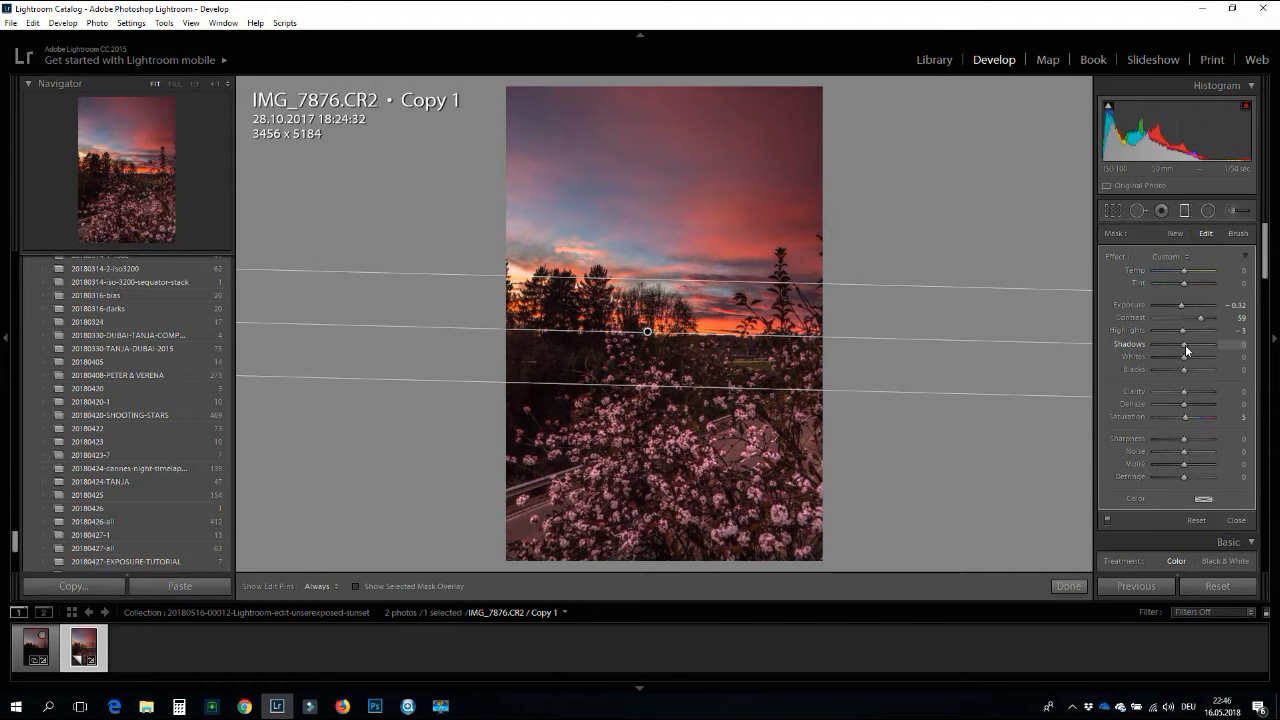
Step: Set the sky's graduated filter to shadows -45 and clarity 33
left_click_drag(1185, 344, 1212, 348)
left_click_drag(1182, 346, 1170, 348)
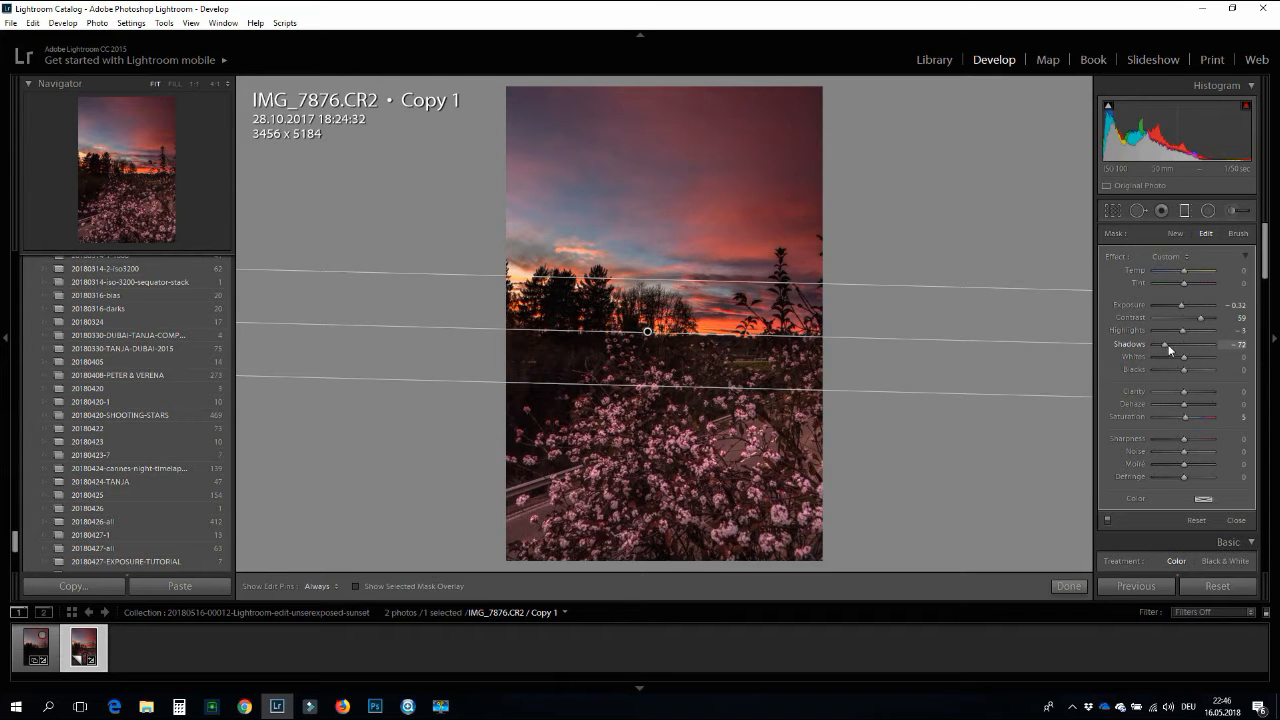
mouse_move(1160, 344)
left_mouse_down()
mouse_move(1184, 343)
mouse_move(1171, 344)
left_mouse_up()
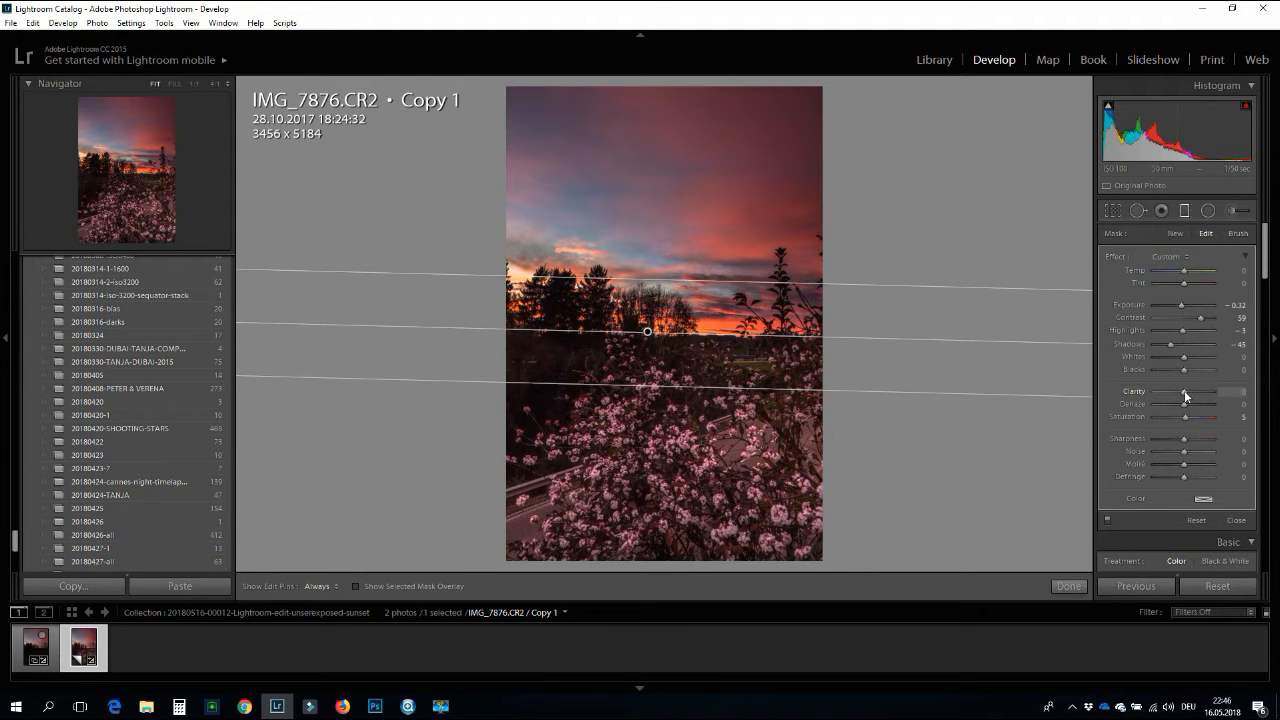
mouse_move(1181, 391)
left_mouse_down()
mouse_move(1170, 393)
mouse_move(1194, 394)
left_mouse_up()
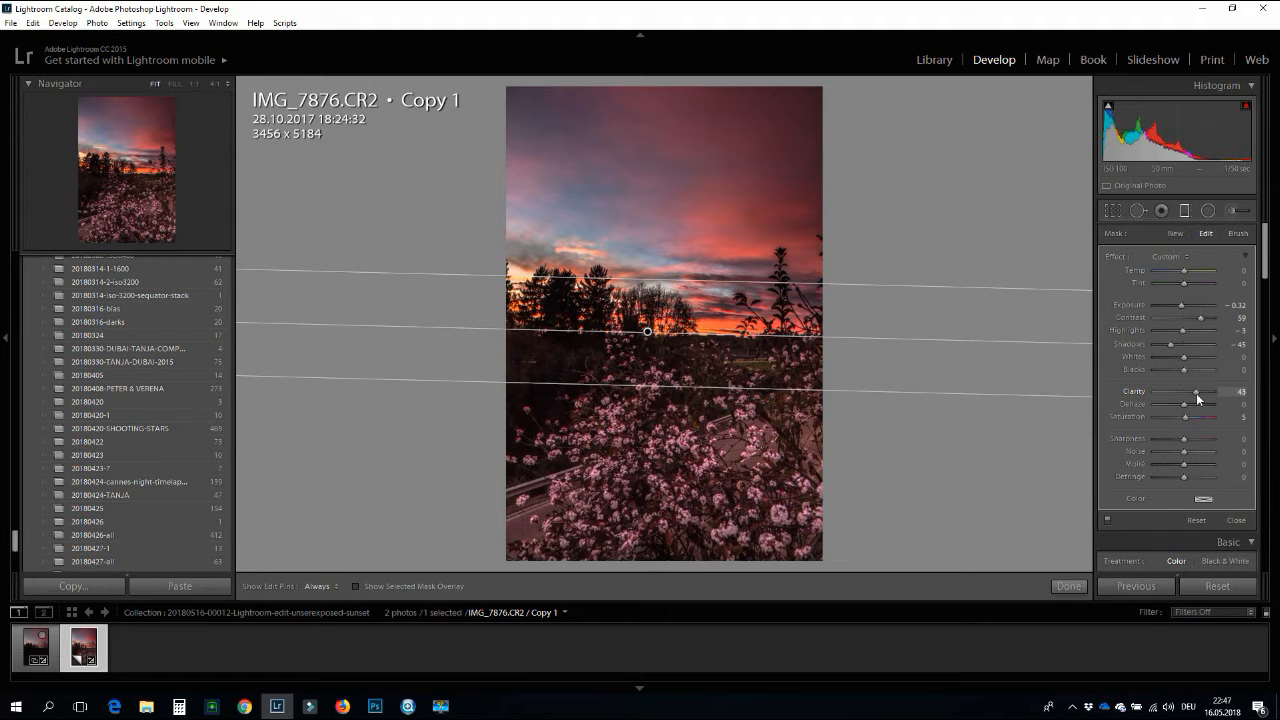
mouse_move(1193, 393)
left_mouse_down()
mouse_move(1178, 396)
mouse_move(1194, 399)
left_mouse_up()
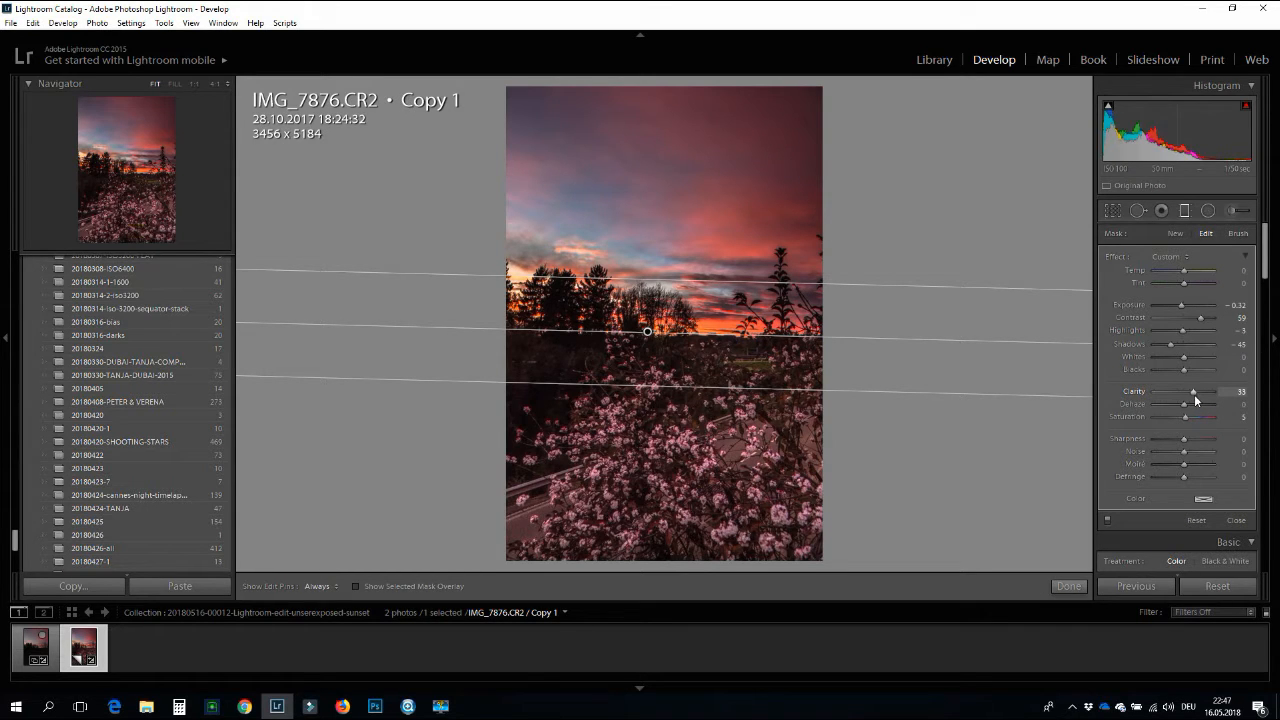
Step: Draw a large elliptical radial filter centred on the blossoms, reaching up to the horizon
left_click(1208, 212)
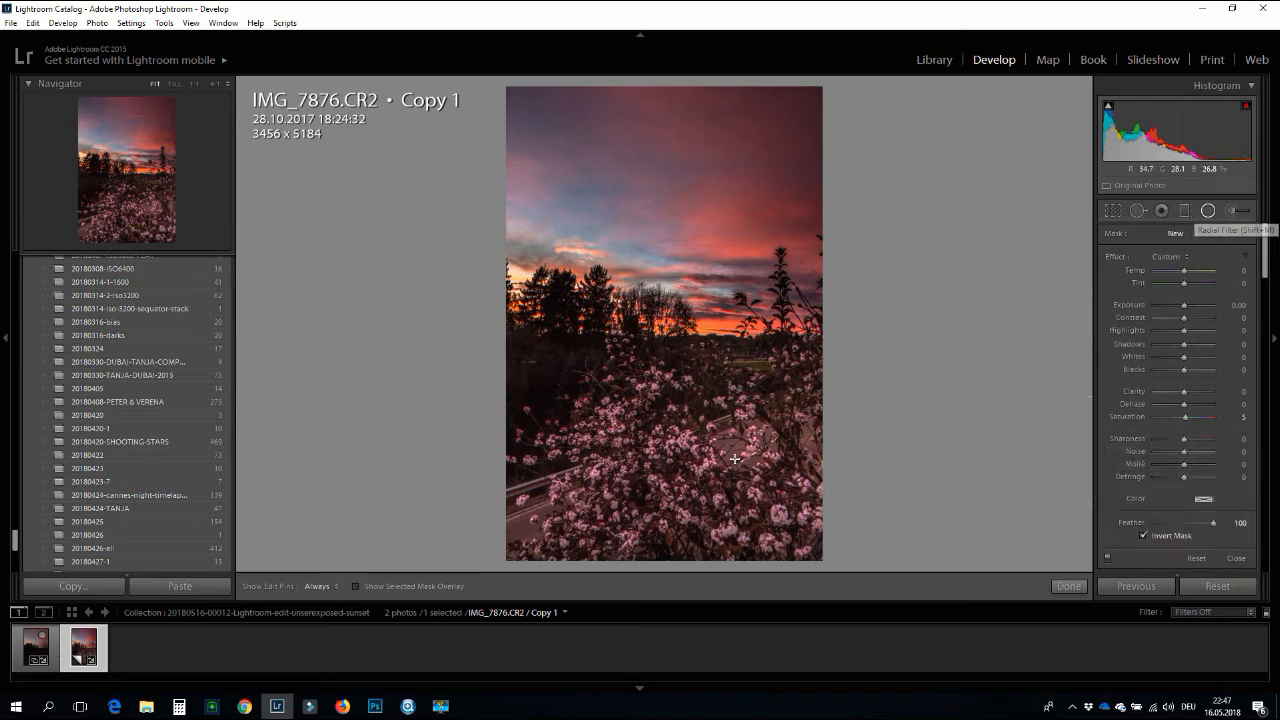
left_click_drag(700, 479, 943, 634)
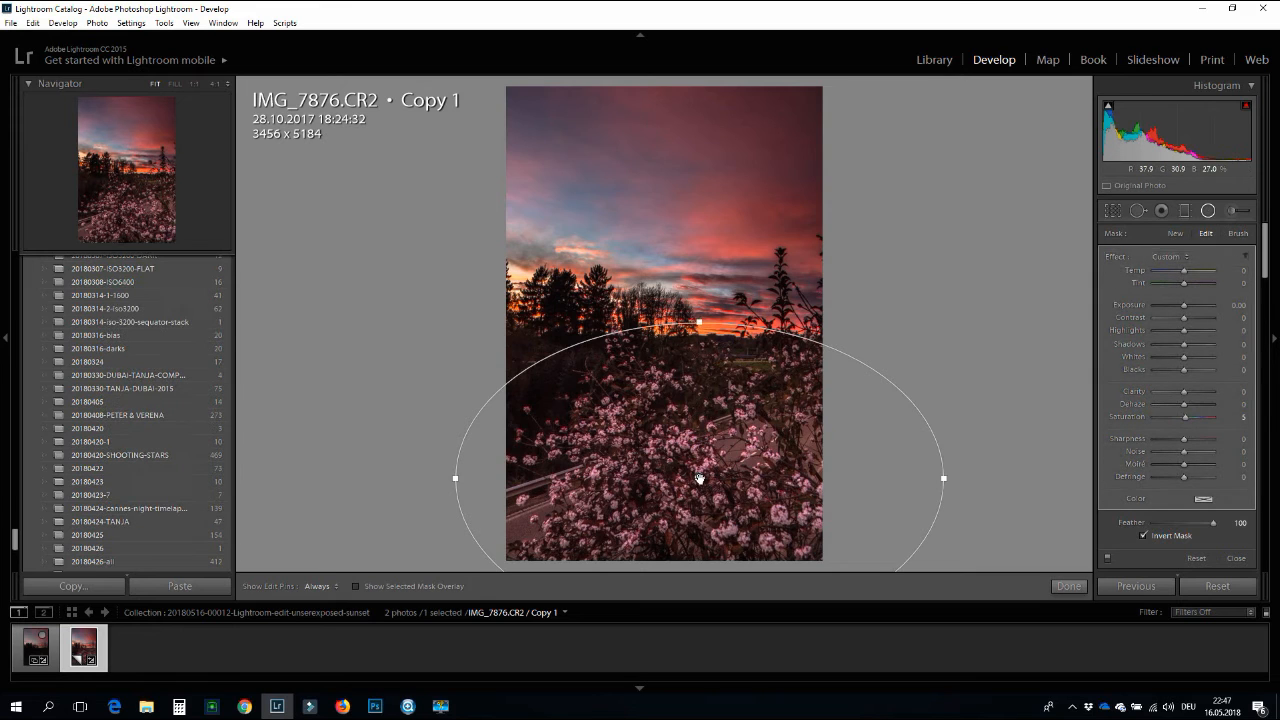
left_click_drag(701, 479, 703, 479)
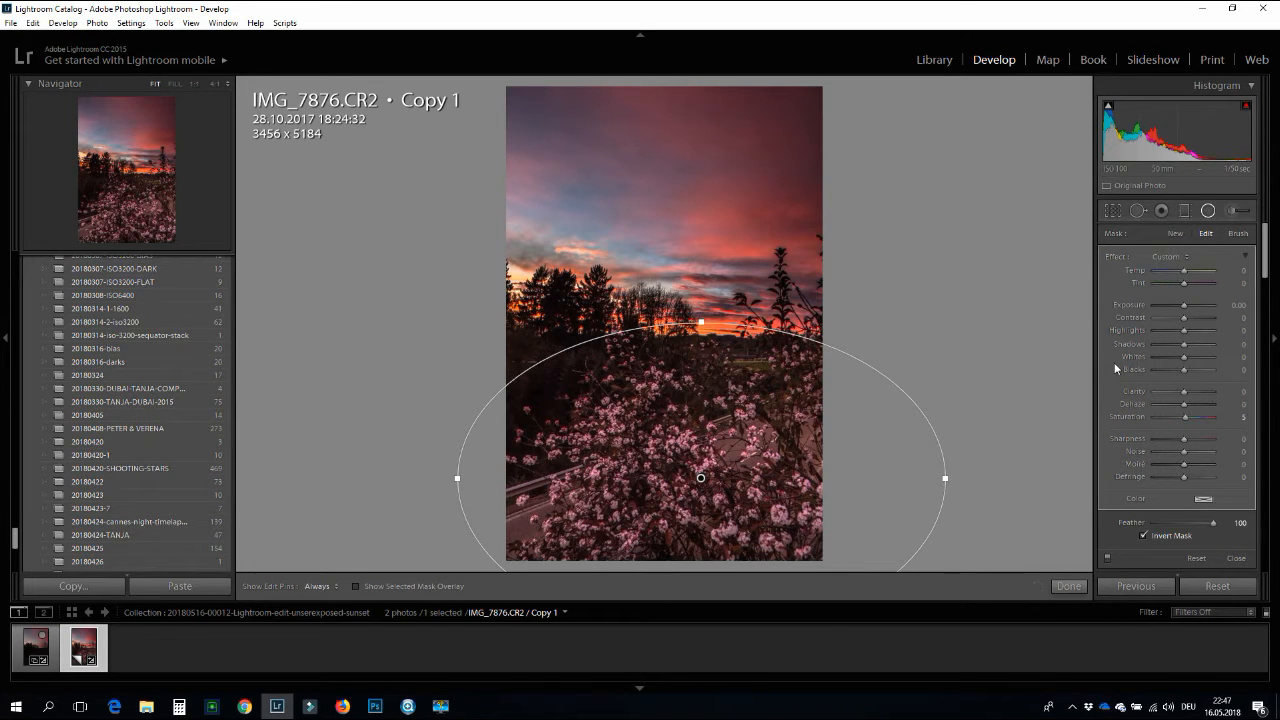
Step: Set the blossom radial filter to exposure 0.87 and contrast -45, and widen its ellipse well beyond the photo's sides
left_click_drag(1185, 307, 1191, 309)
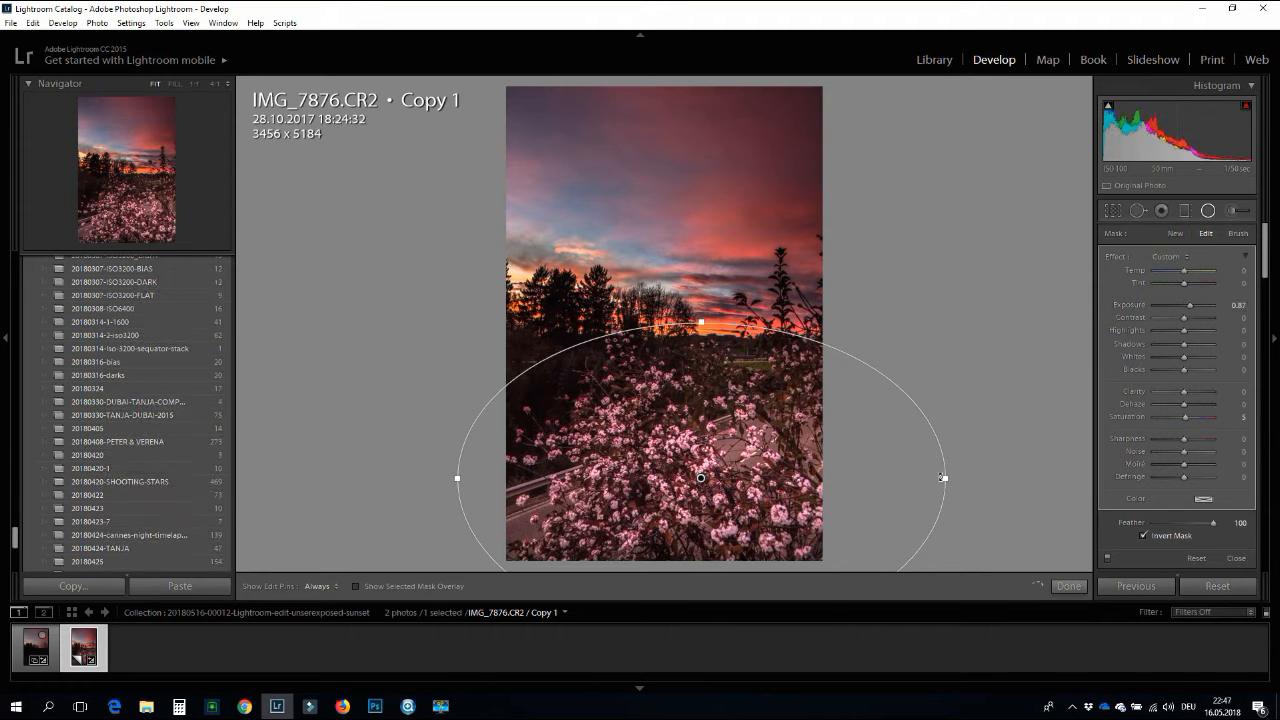
left_click_drag(945, 477, 1041, 478)
mouse_move(1185, 318)
left_mouse_down()
mouse_move(1197, 321)
mouse_move(1165, 323)
left_mouse_up()
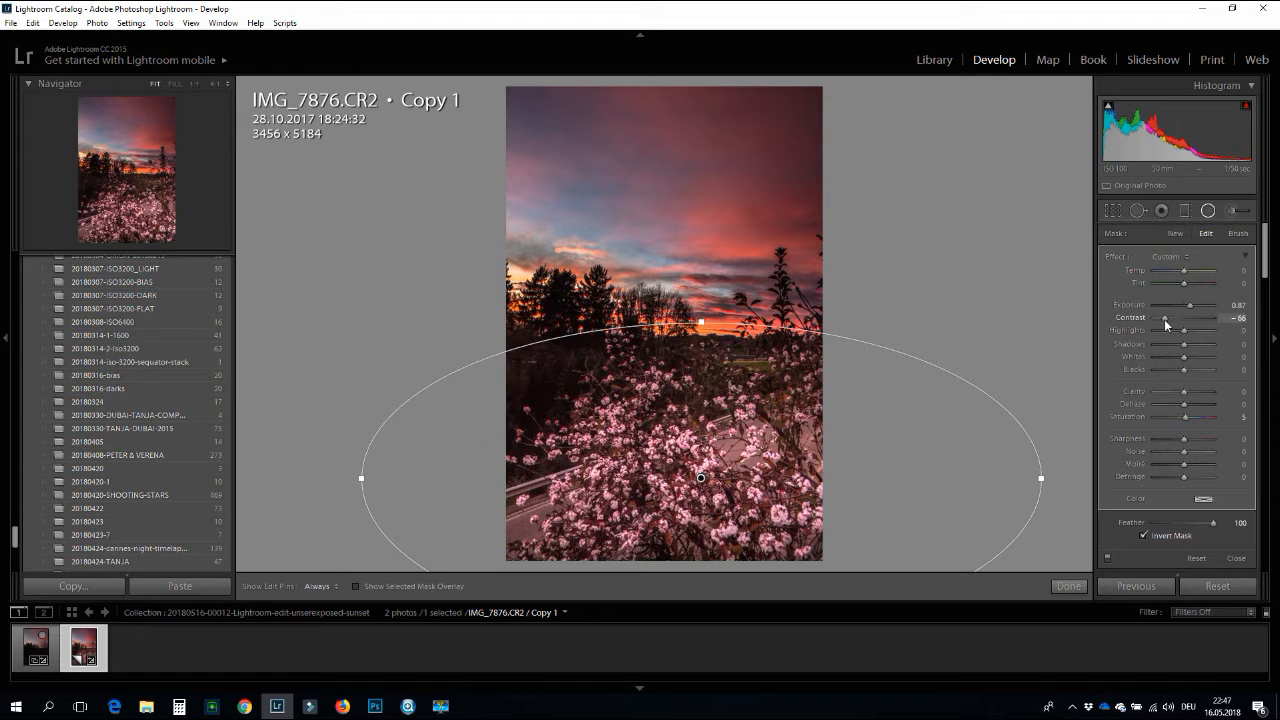
mouse_move(1166, 323)
left_mouse_down()
mouse_move(1207, 332)
mouse_move(1171, 334)
left_mouse_up()
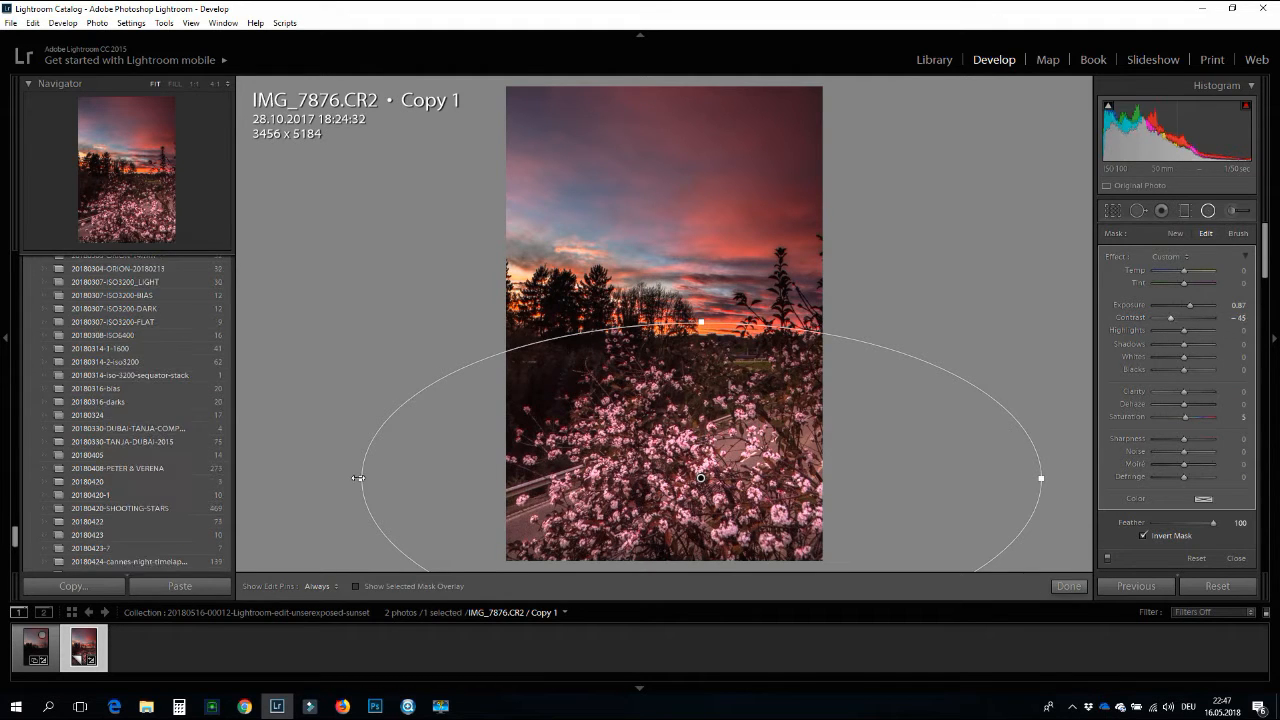
Step: Widen the blossom radial filter further, shift its centre slightly left, and set its highlights to 68
left_click_drag(361, 478, 234, 477)
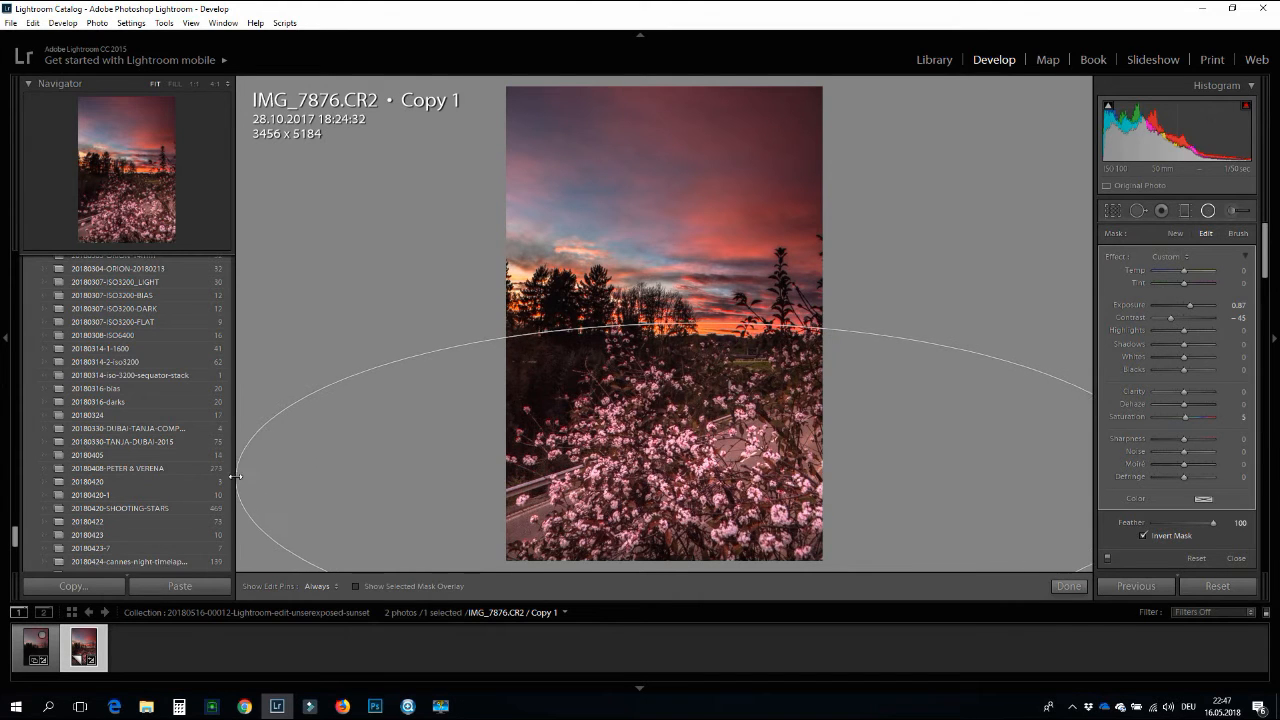
left_click_drag(701, 477, 691, 479)
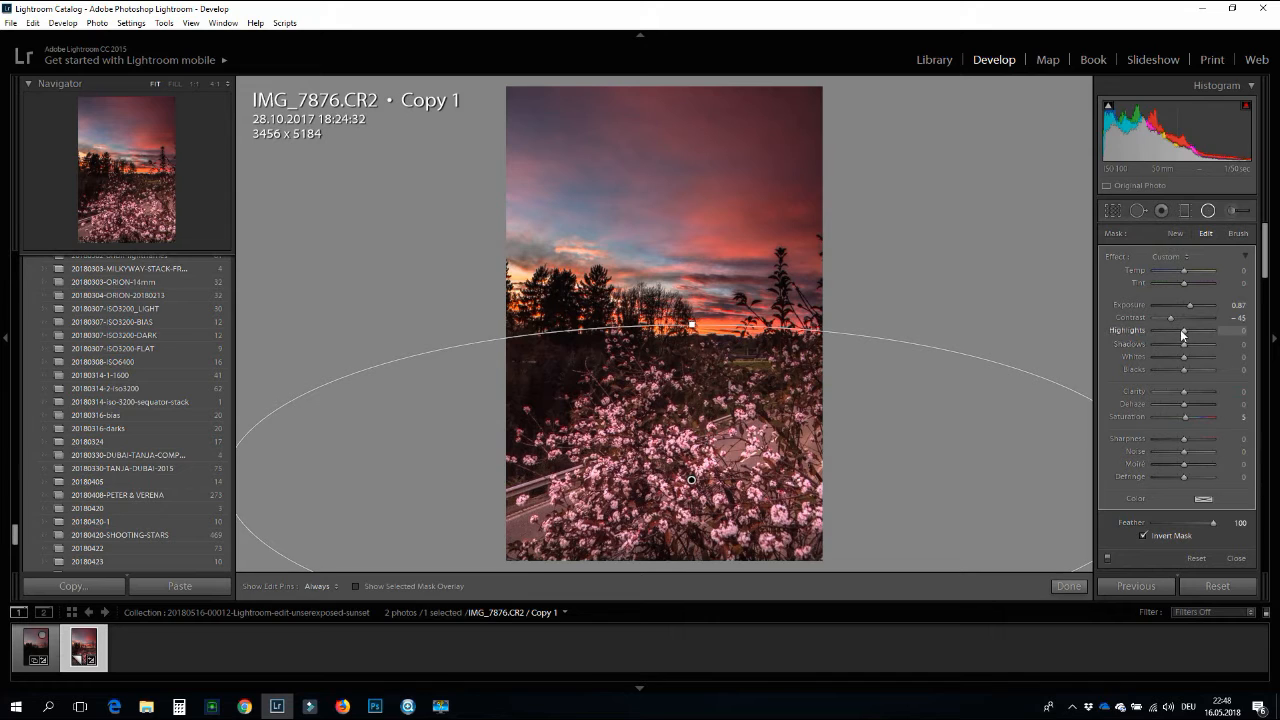
mouse_move(1183, 334)
left_mouse_down()
mouse_move(1167, 333)
mouse_move(1204, 341)
left_mouse_up()
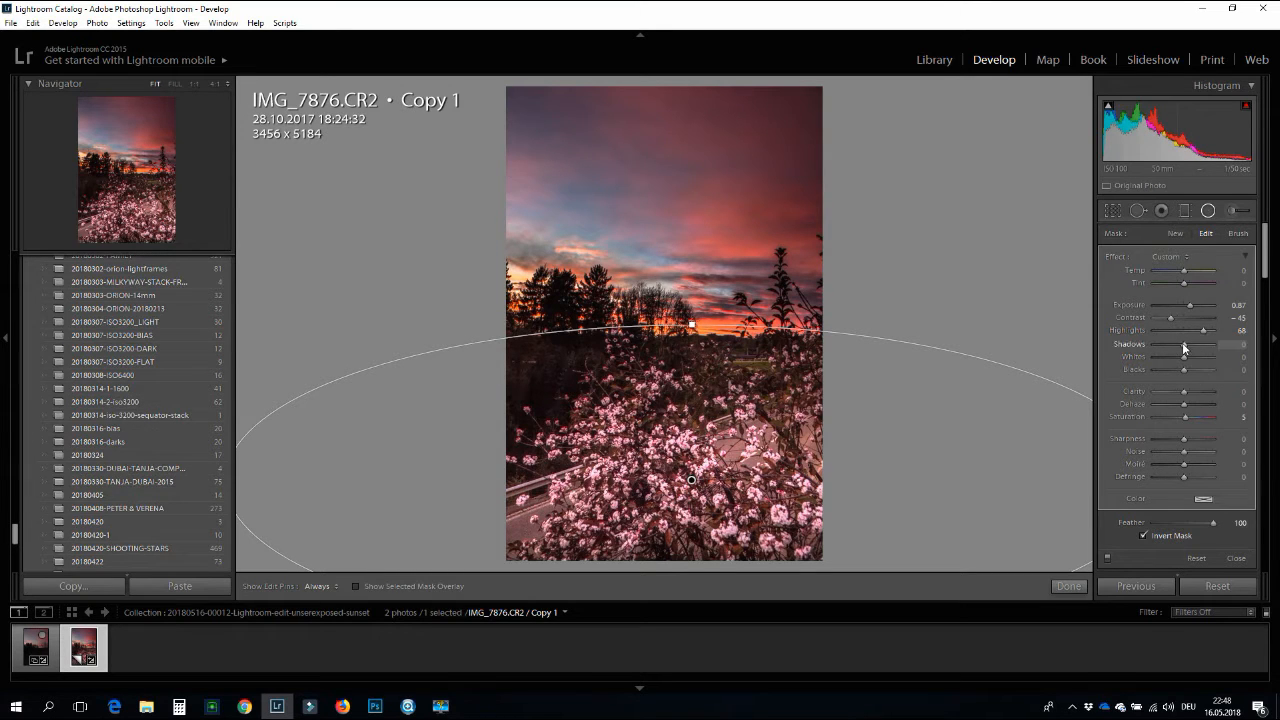
Step: Set the blossom radial filter to shadows 52, clarity -33, temperature -24 and tint -10
left_click_drag(1184, 344, 1200, 345)
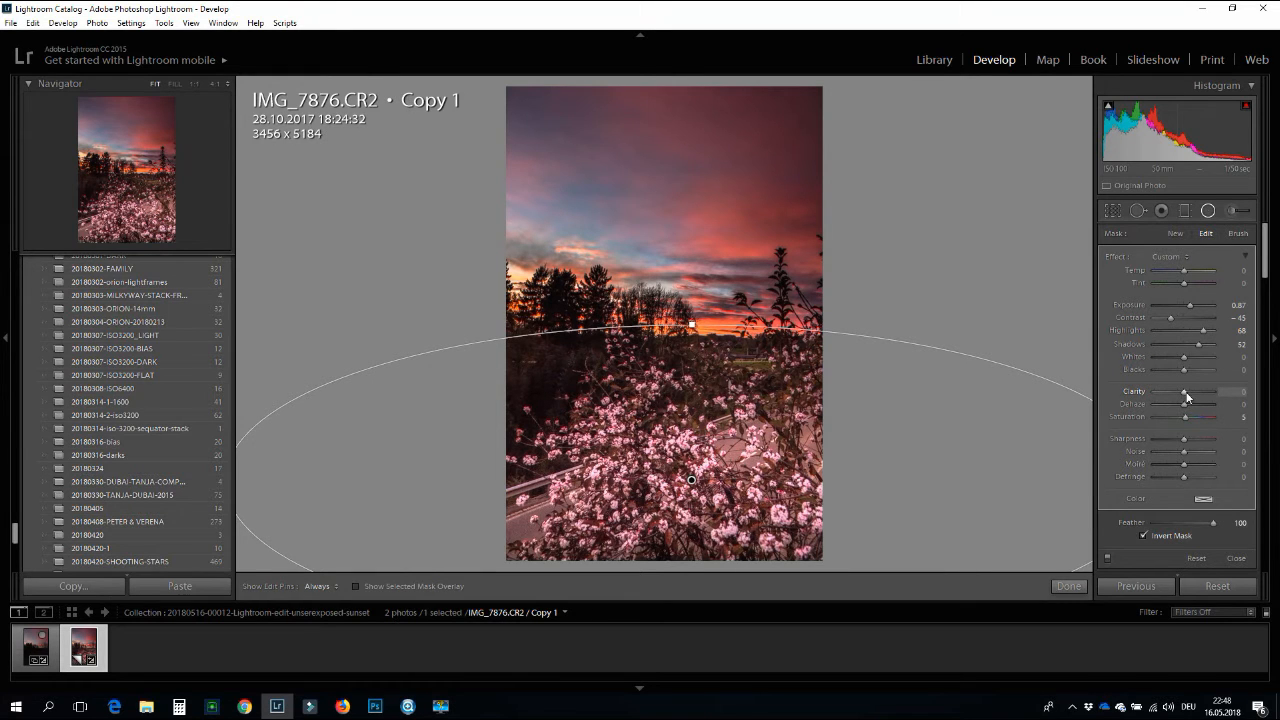
mouse_move(1187, 395)
left_mouse_down()
mouse_move(1205, 395)
mouse_move(1167, 396)
left_mouse_up()
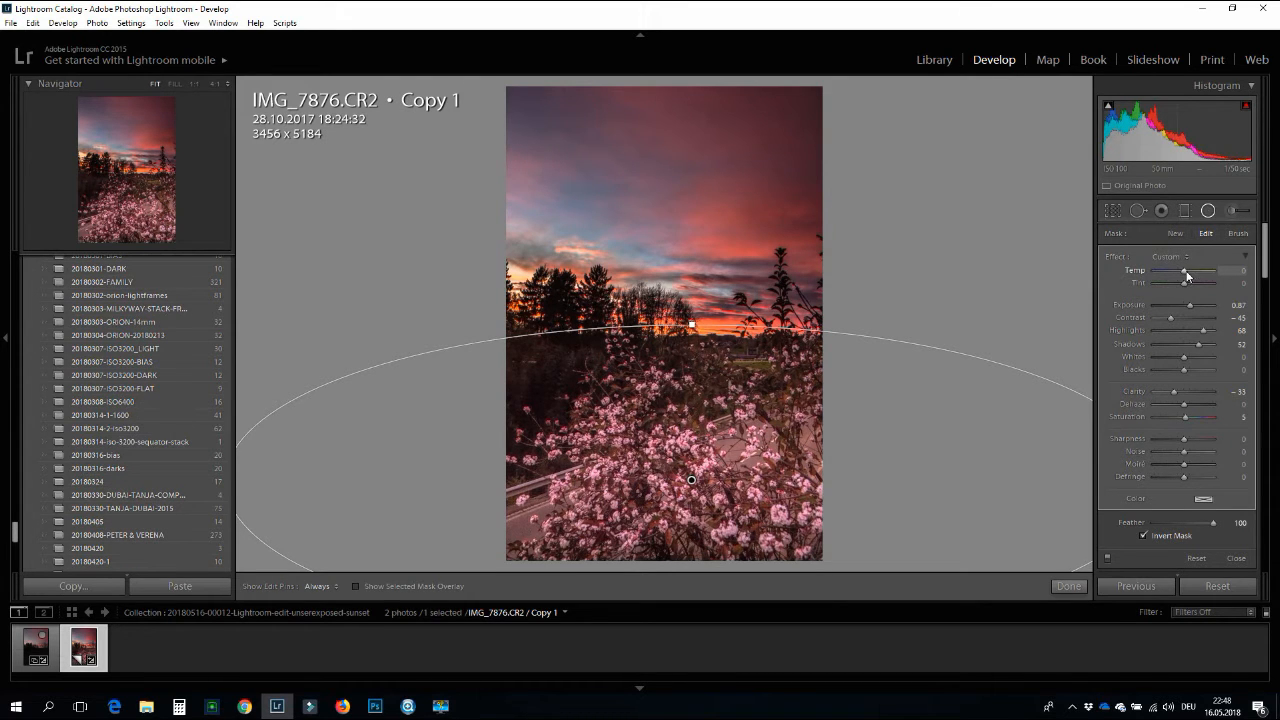
left_click_drag(1187, 276, 1176, 270)
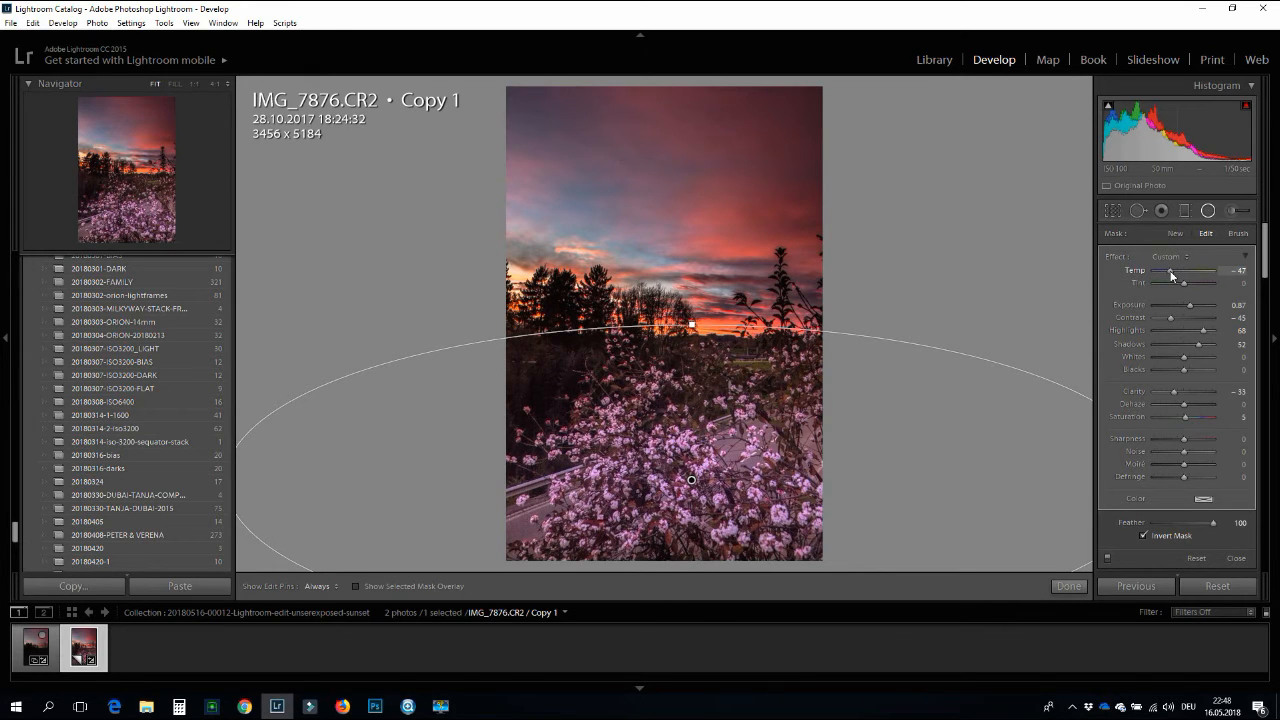
left_click_drag(1172, 276, 1180, 275)
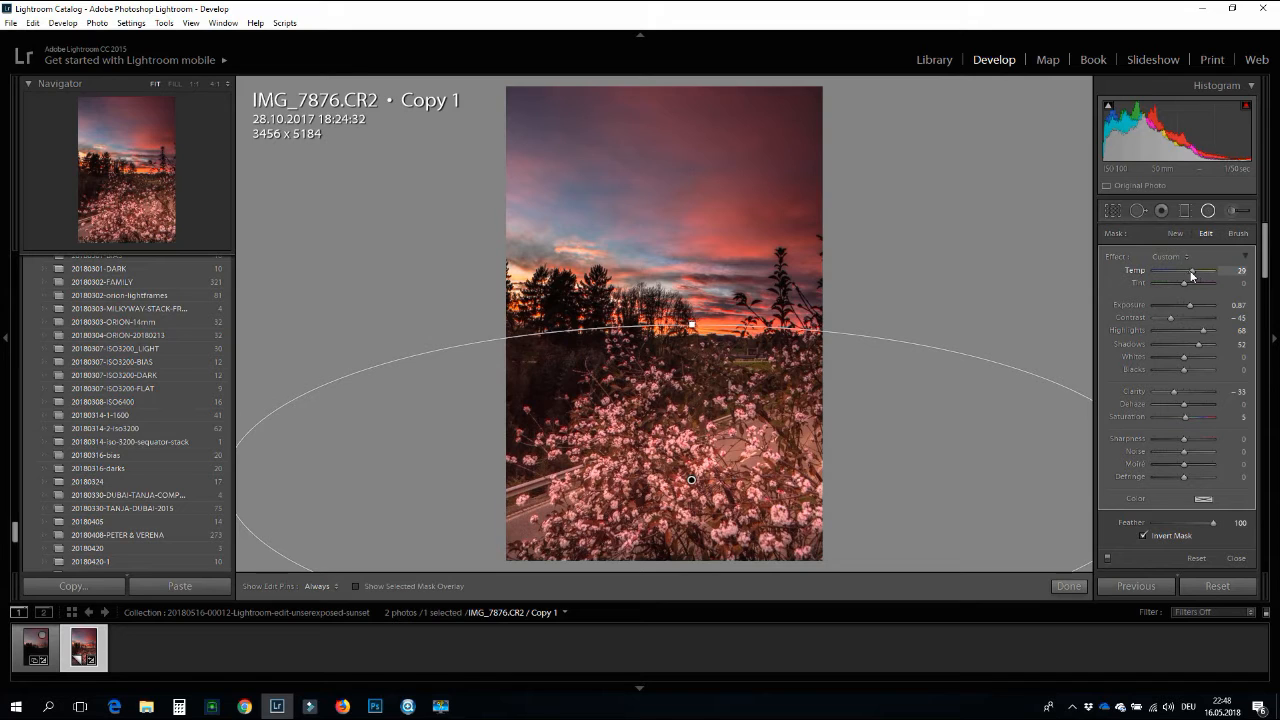
left_click_drag(1187, 270, 1179, 272)
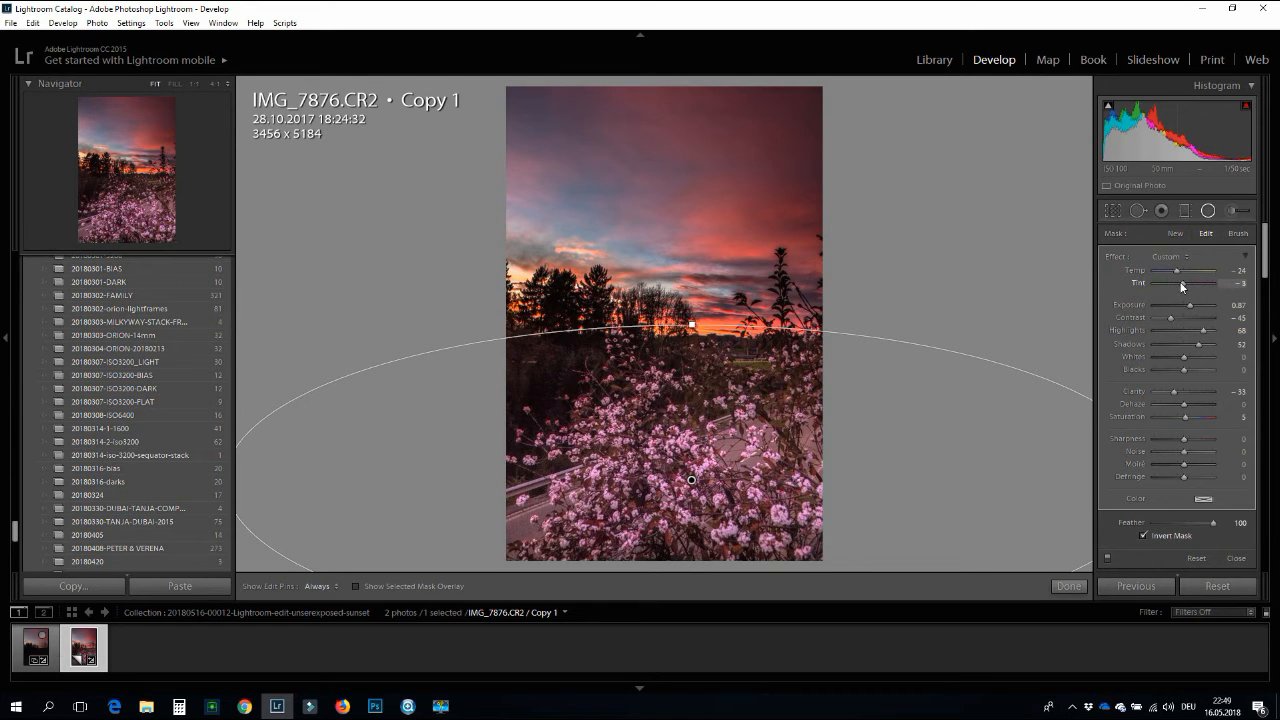
left_click_drag(1193, 282, 1177, 282)
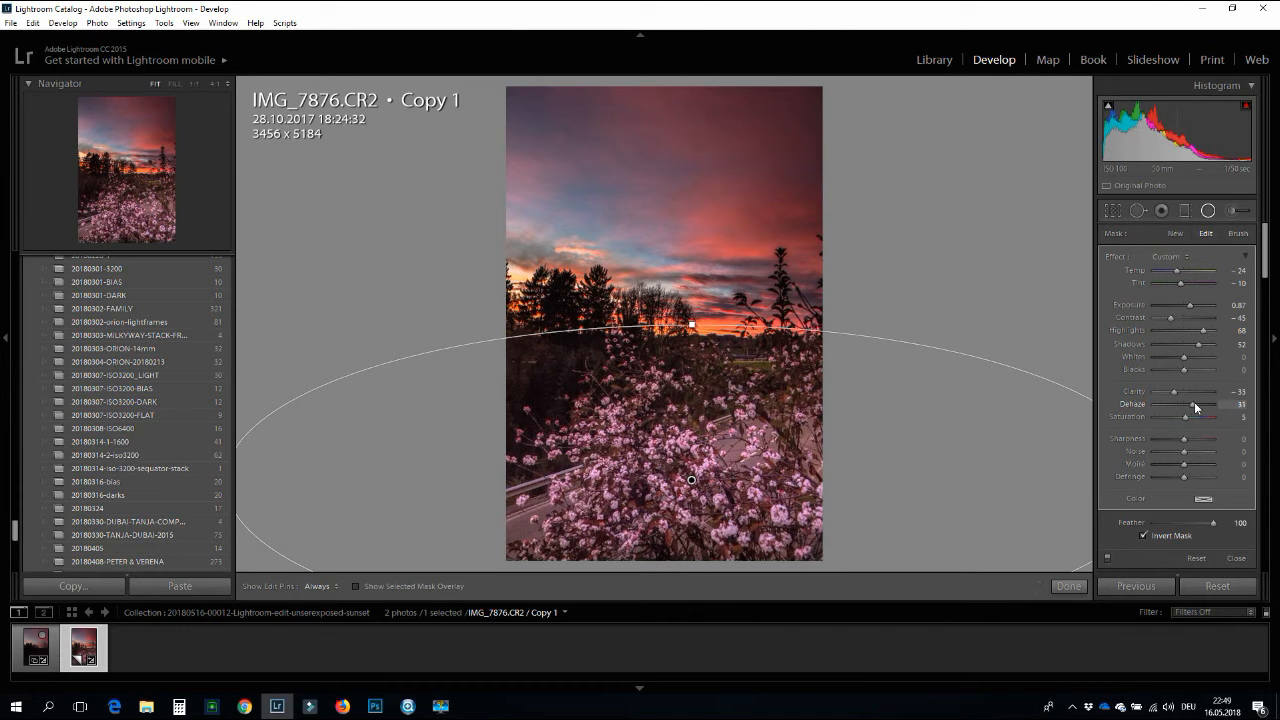
Step: Try positive and negative dehaze on the blossom radial filter, return dehaze to 0, and finish editing the filter
left_click_drag(1201, 405, 1182, 408)
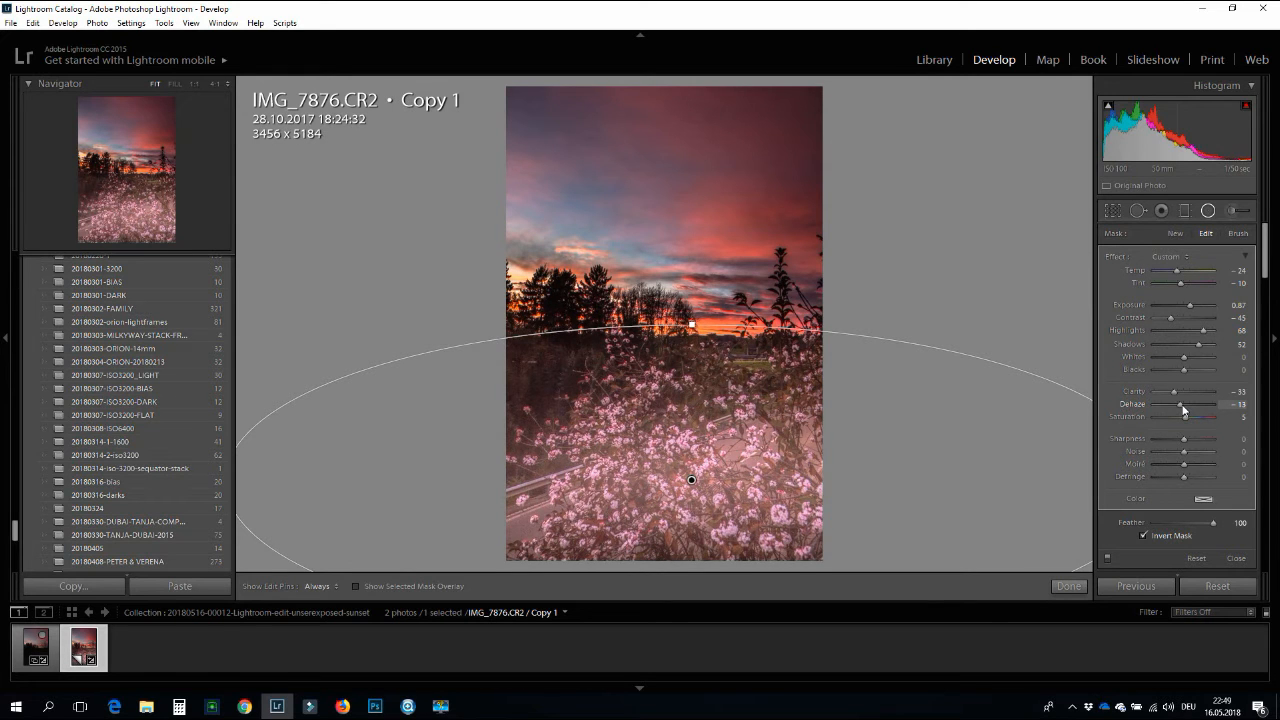
left_click_drag(1183, 408, 1185, 405)
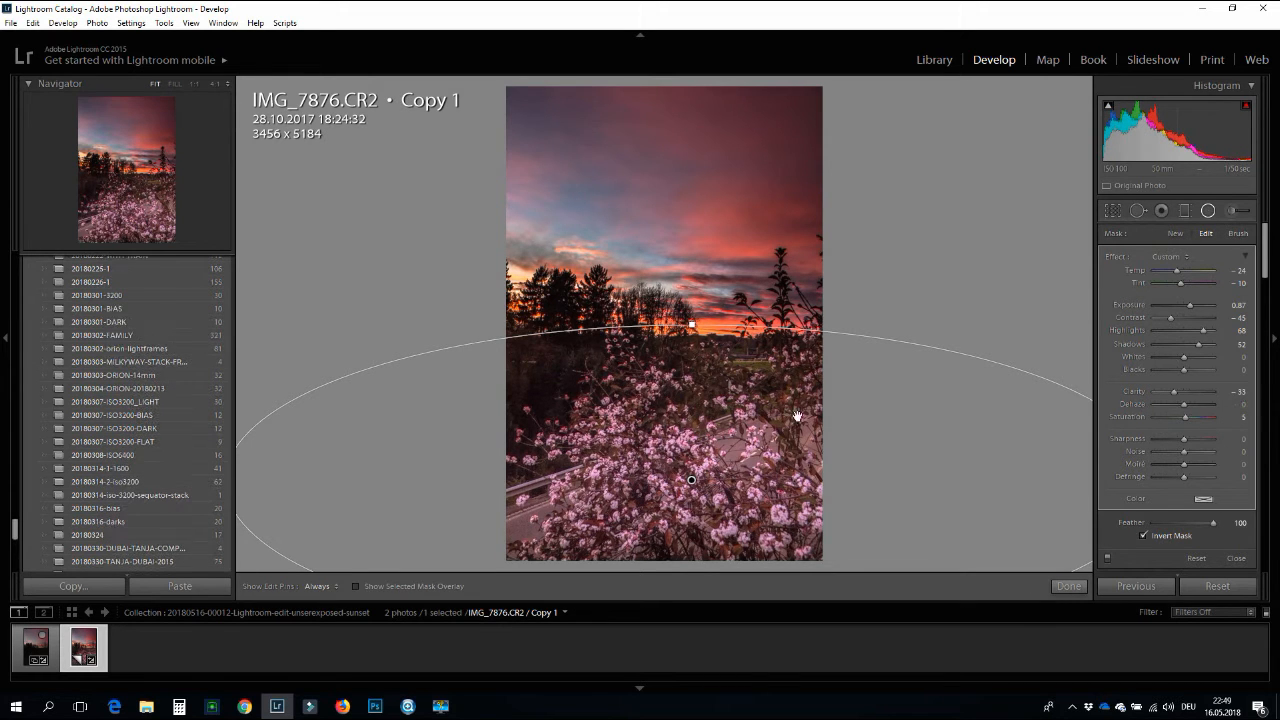
left_click(1207, 211)
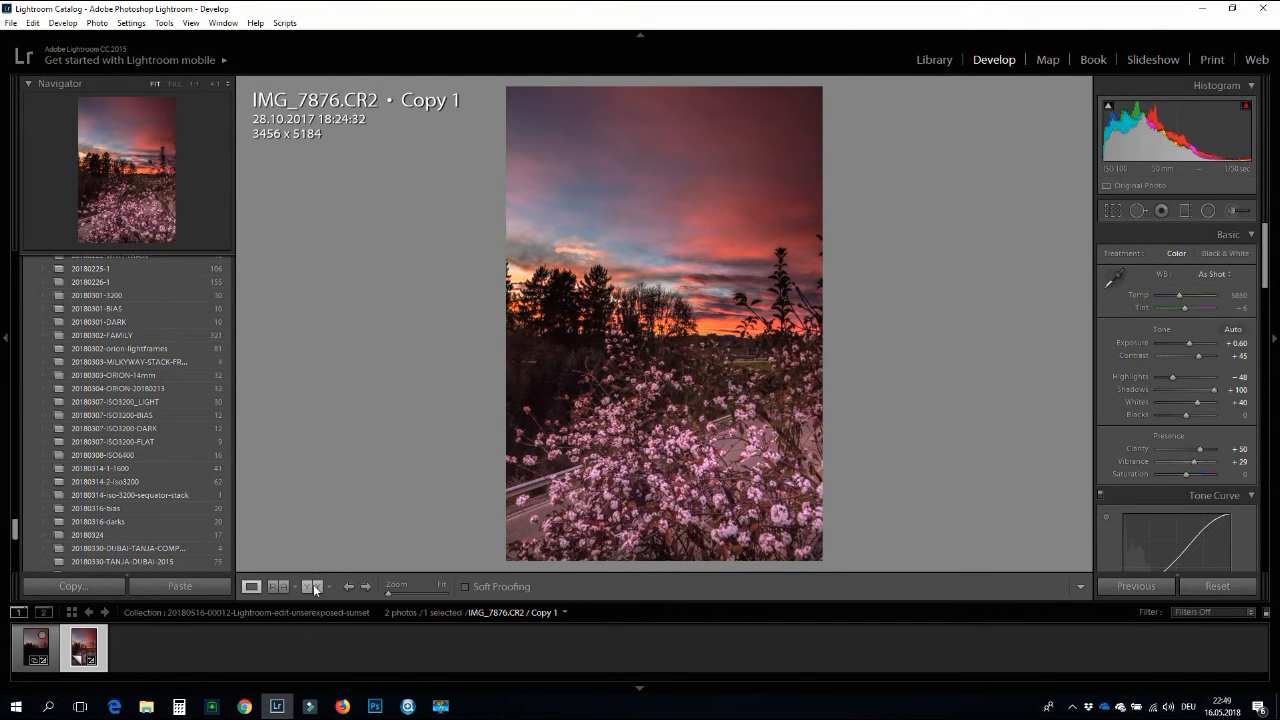
Step: View the unedited original IMG_7876.CR2, return to the edited copy, and show its before and after comparison
left_click(39, 652)
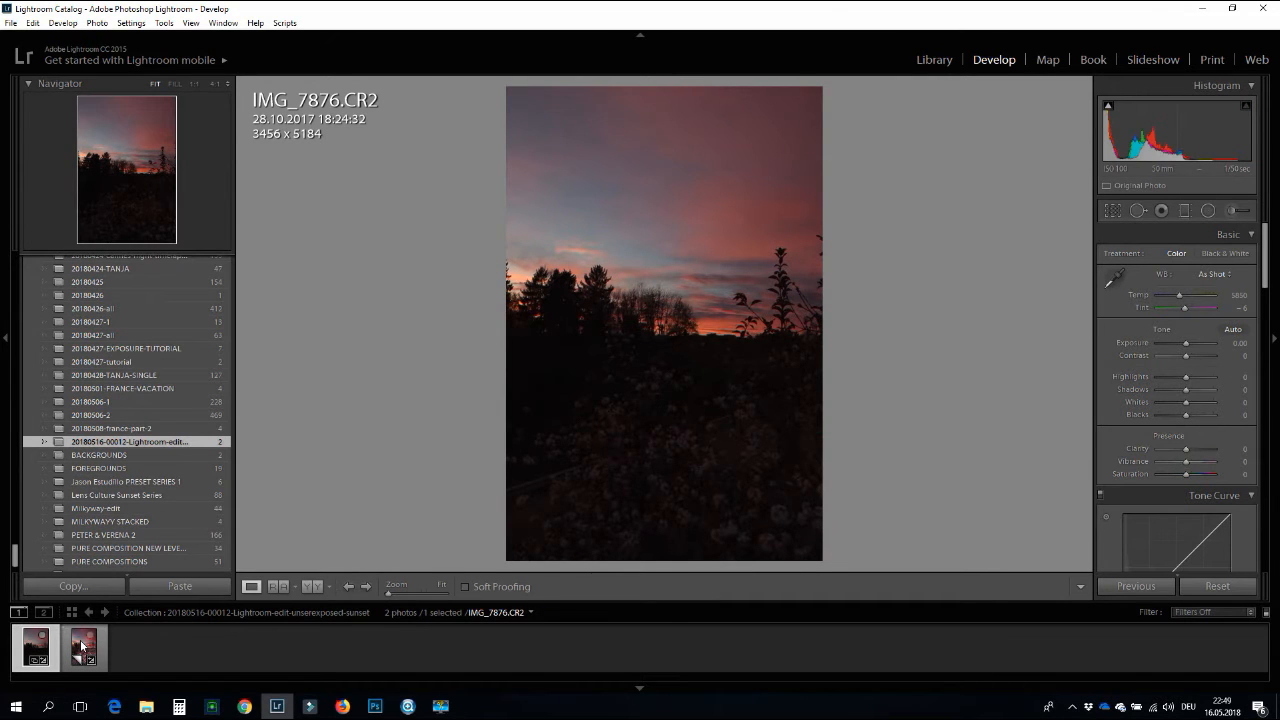
left_click(82, 648)
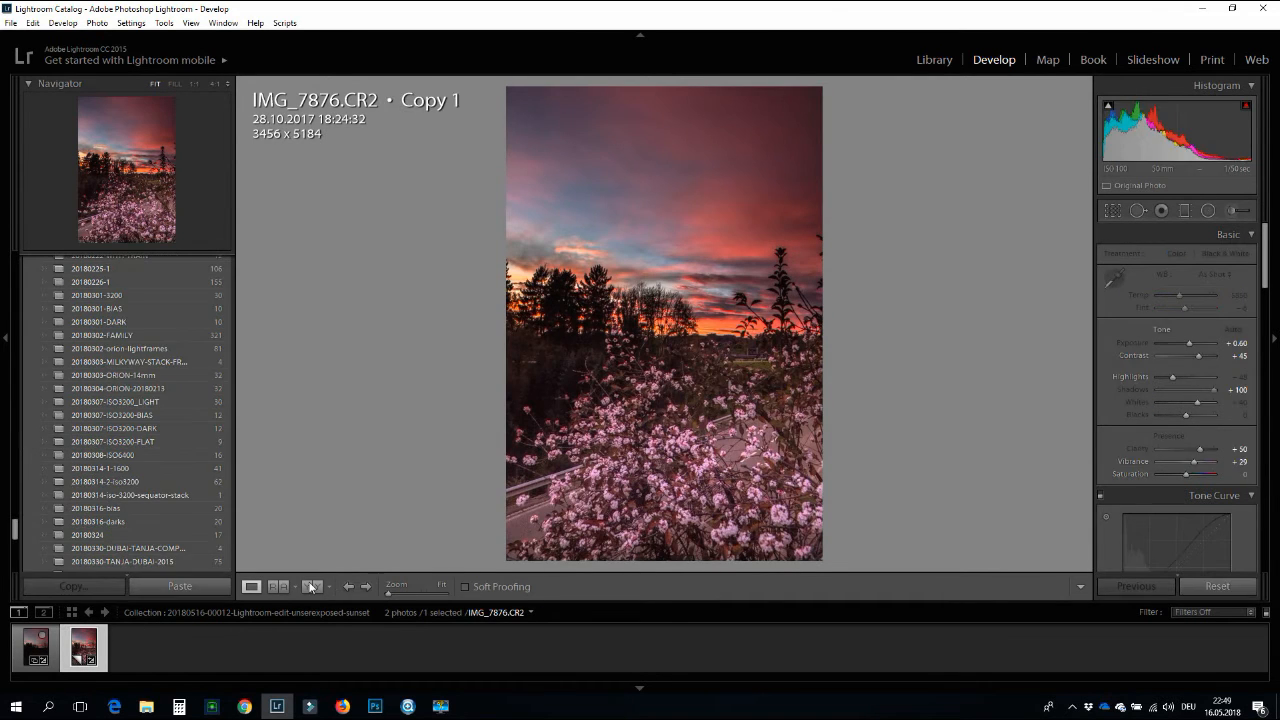
left_click(311, 586)
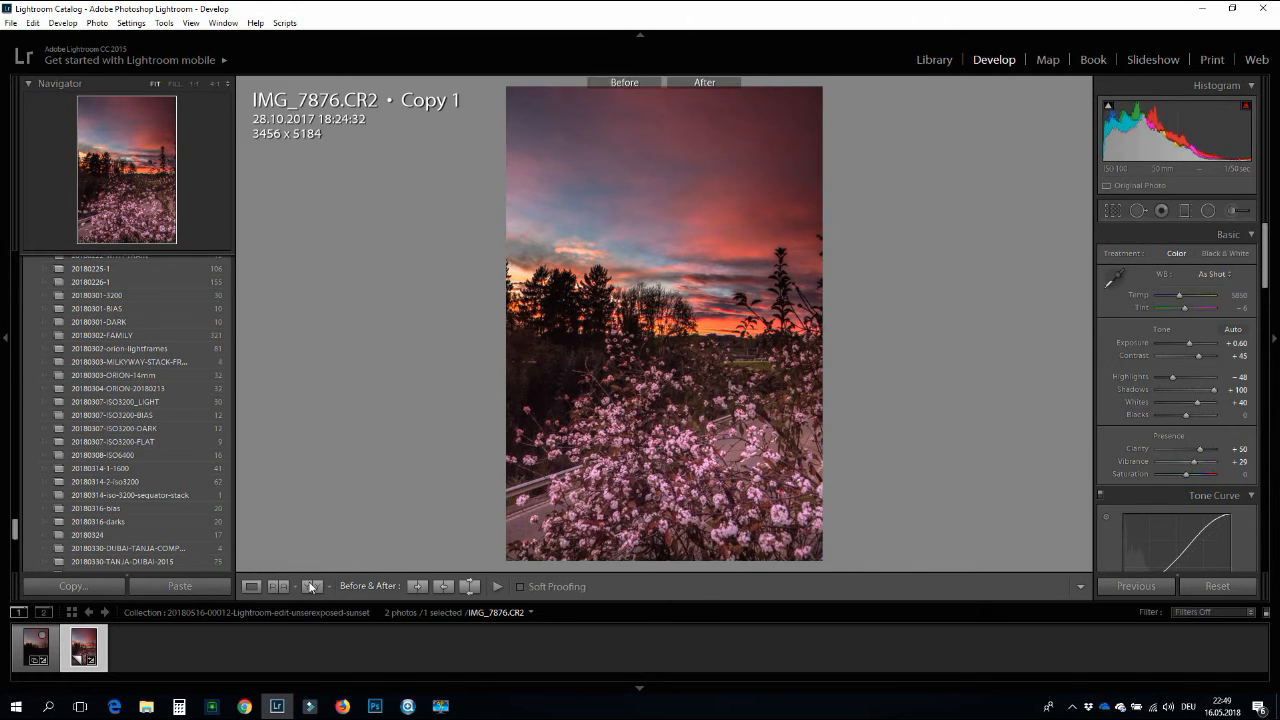